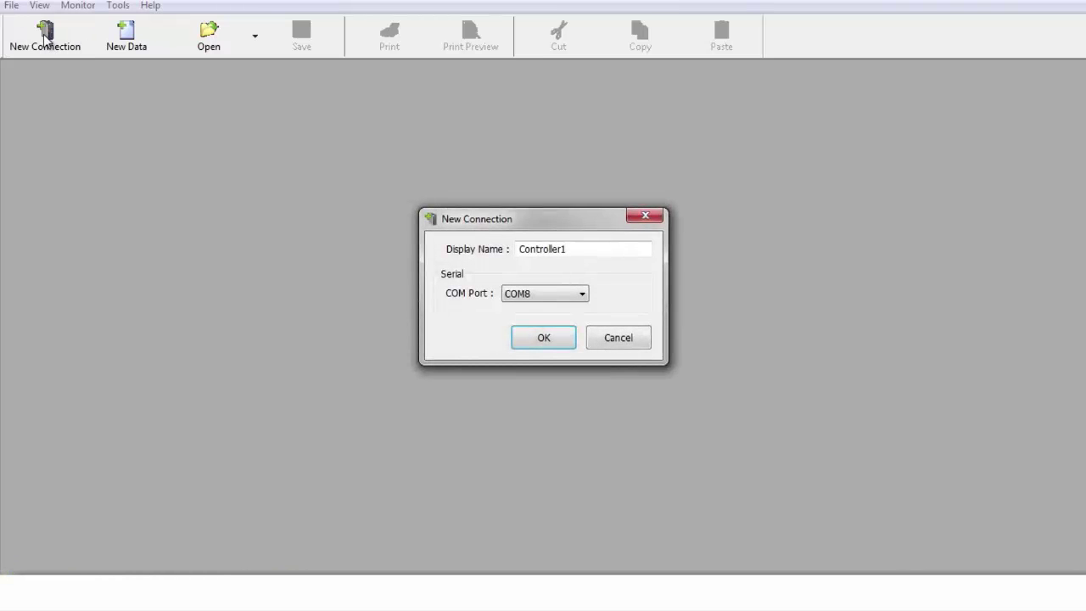
Create a new controller connection with the display name Controller1 on serial port COM8
{"action": "left_click", "coordinate": [583, 297]}
{"action": "left_click", "coordinate": [583, 296]}
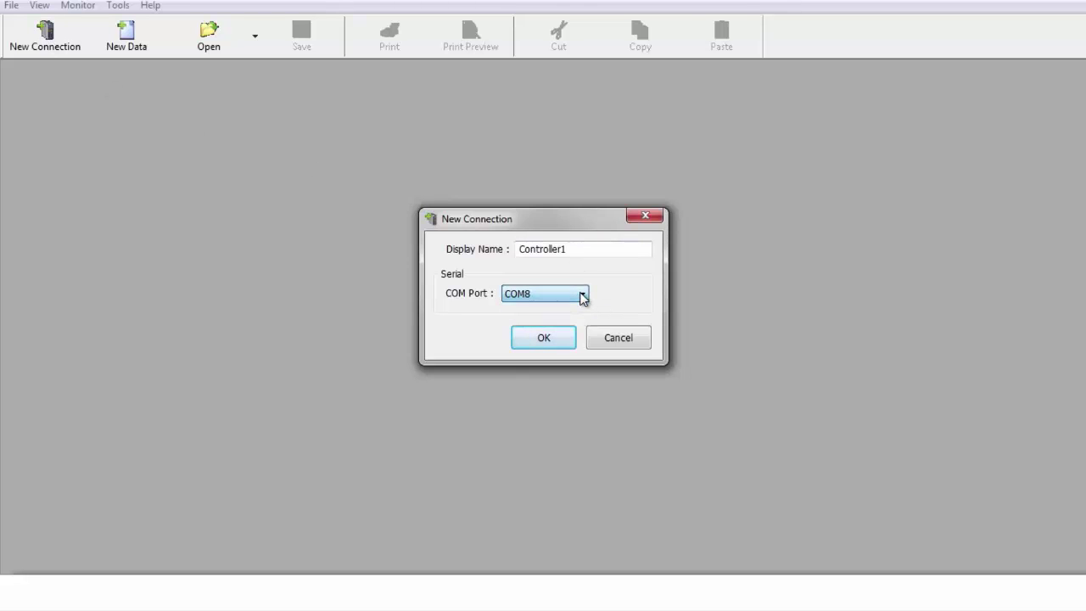
{"action": "left_click", "coordinate": [544, 343]}
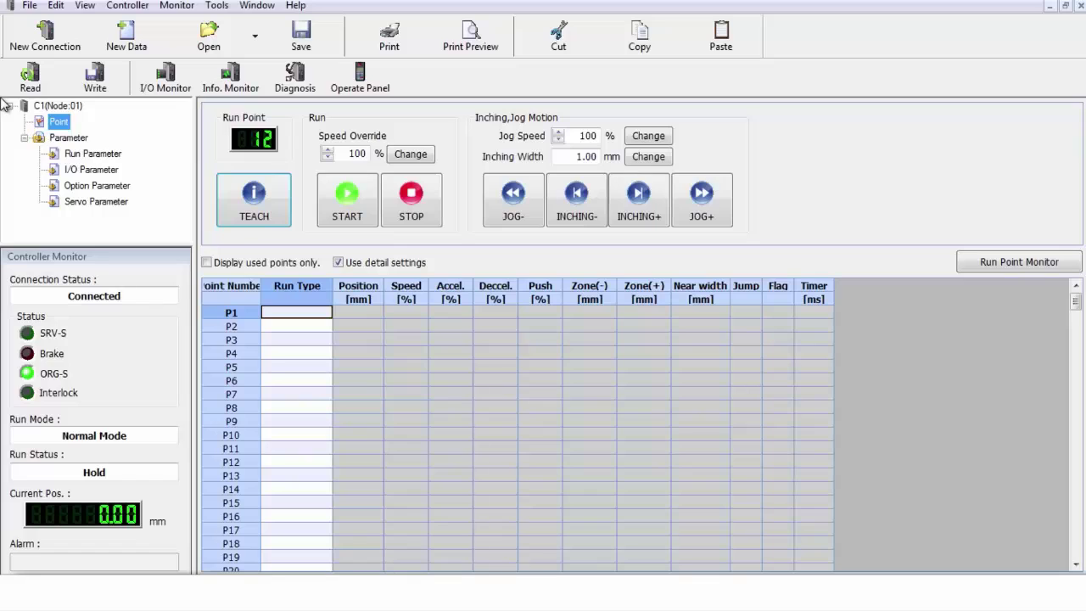
Set the push judge time in the controller's run parameters to 10 ms
{"action": "left_click", "coordinate": [61, 158]}
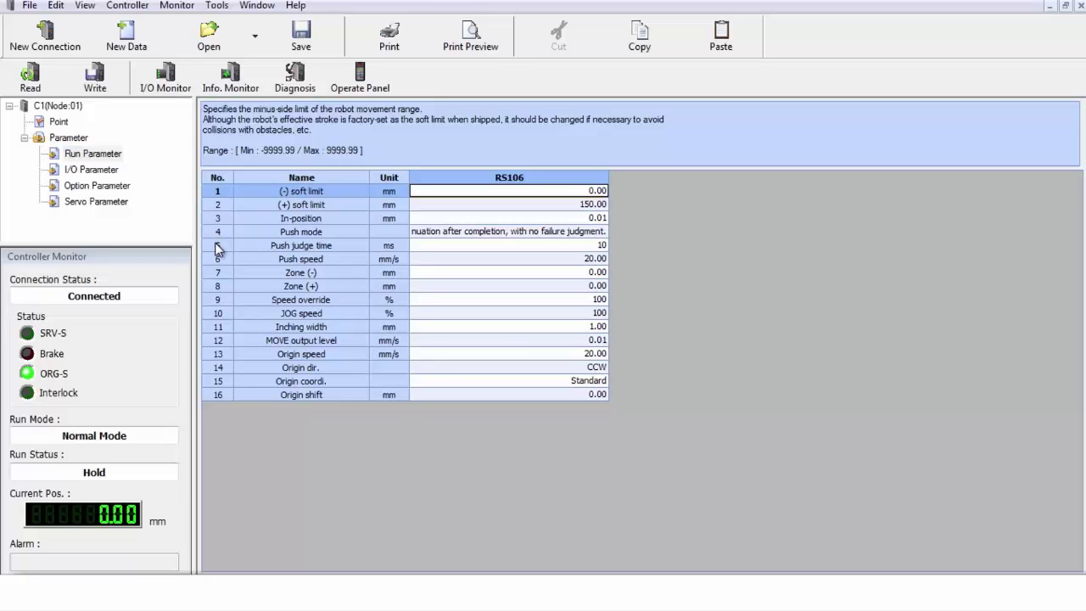
{"action": "left_click", "coordinate": [601, 245]}
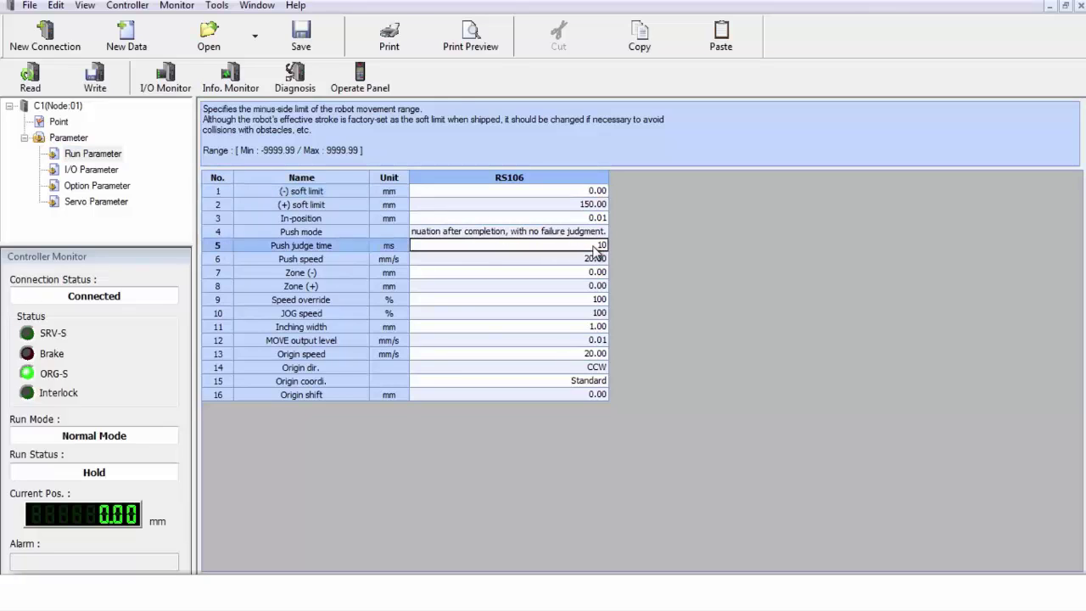
{"action": "type", "text": "10"}
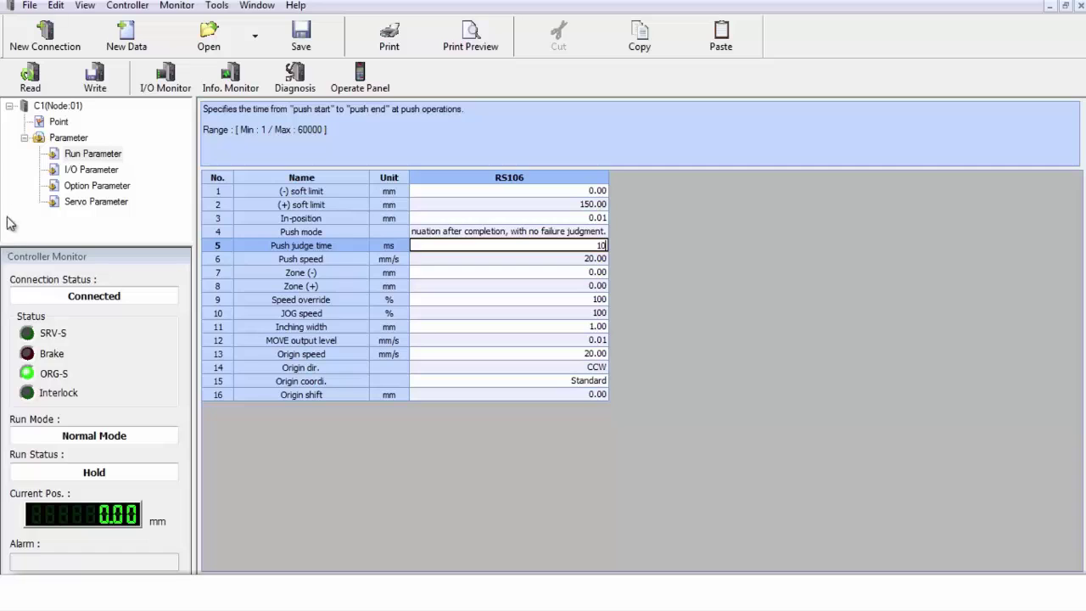
Examine the output signals available for OUT0 select in the I/O parameters
{"action": "left_click", "coordinate": [71, 172]}
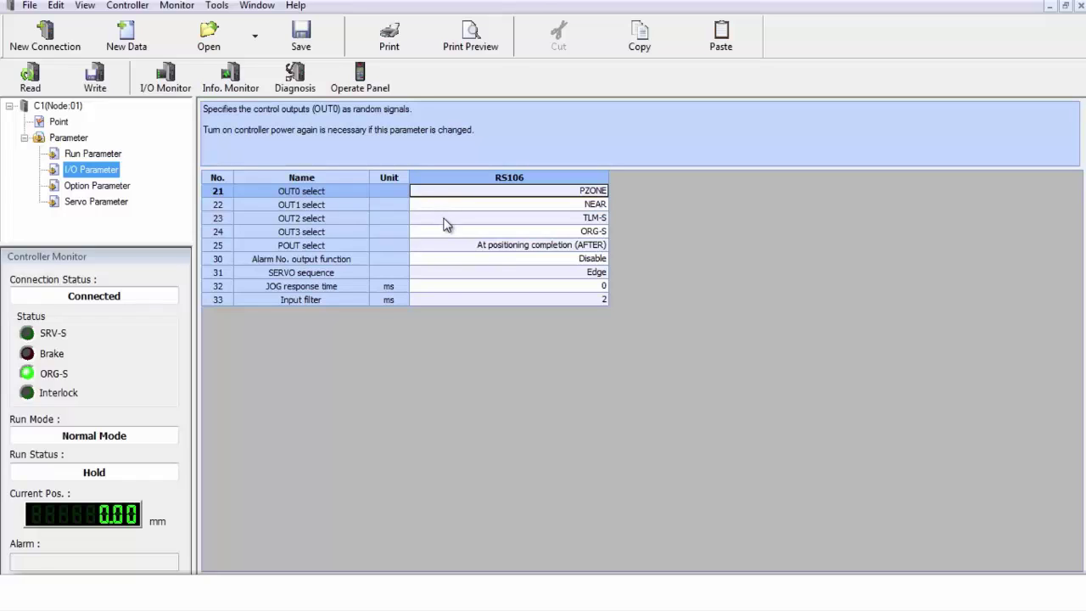
{"action": "left_click", "coordinate": [604, 194]}
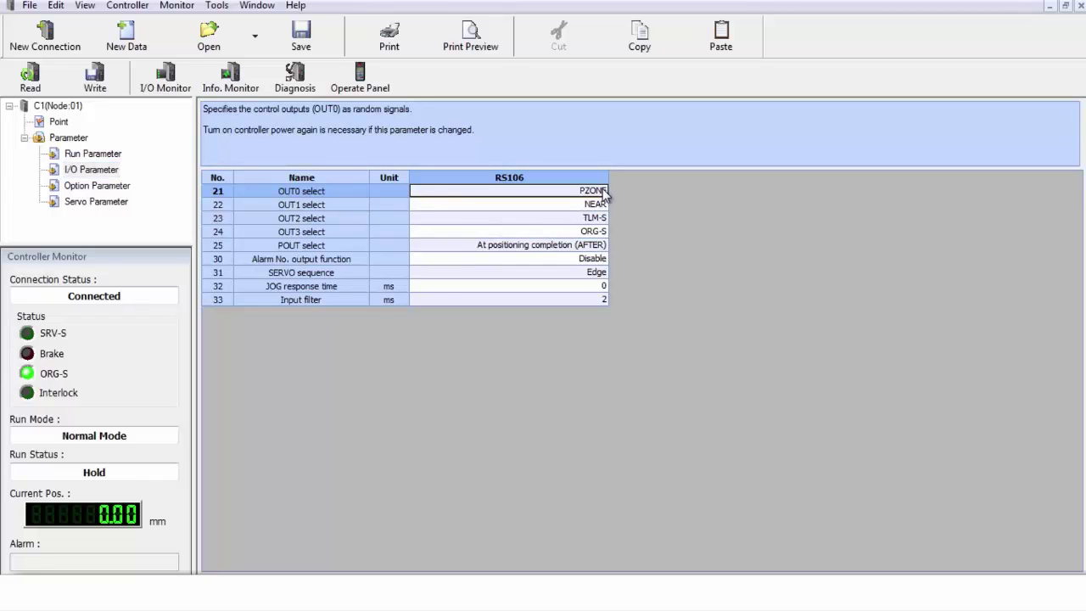
{"action": "left_click", "coordinate": [601, 190]}
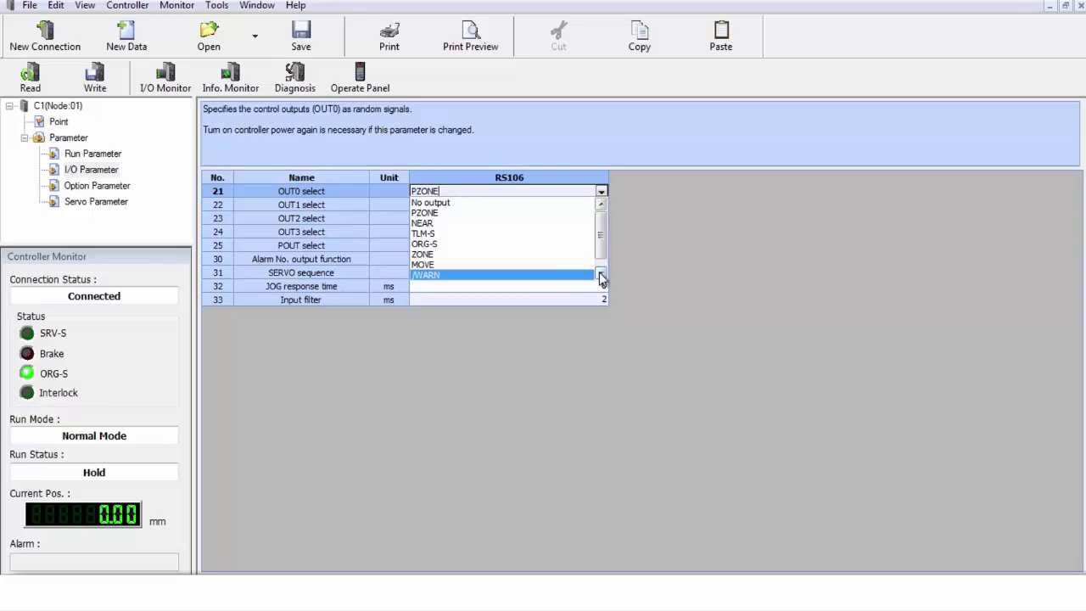
{"action": "left_click", "coordinate": [601, 274]}
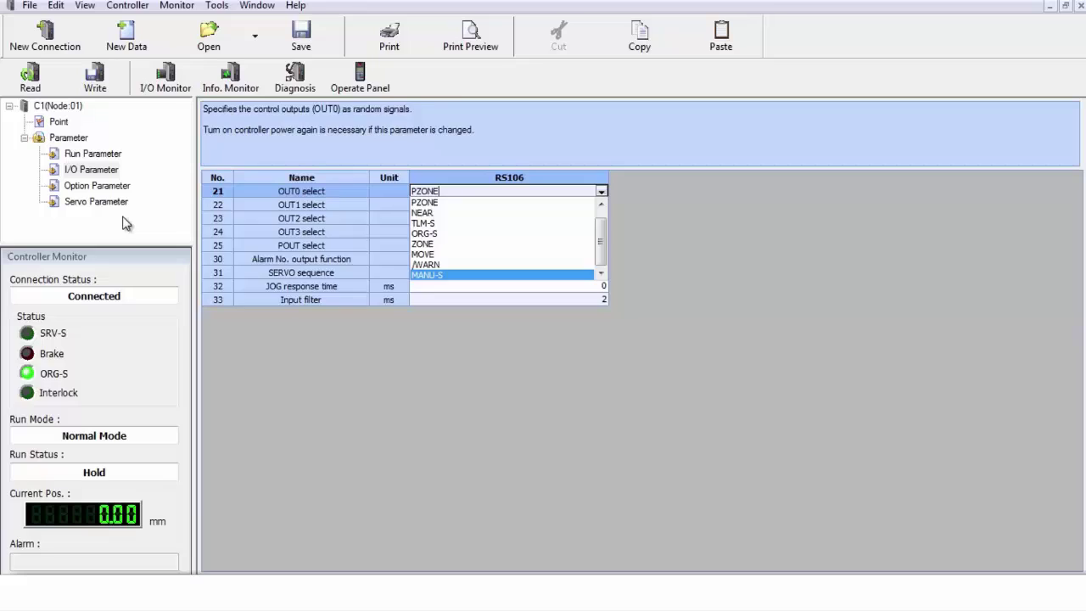
Set Option enable to Enable in the controller's option parameters
{"action": "left_click", "coordinate": [84, 186]}
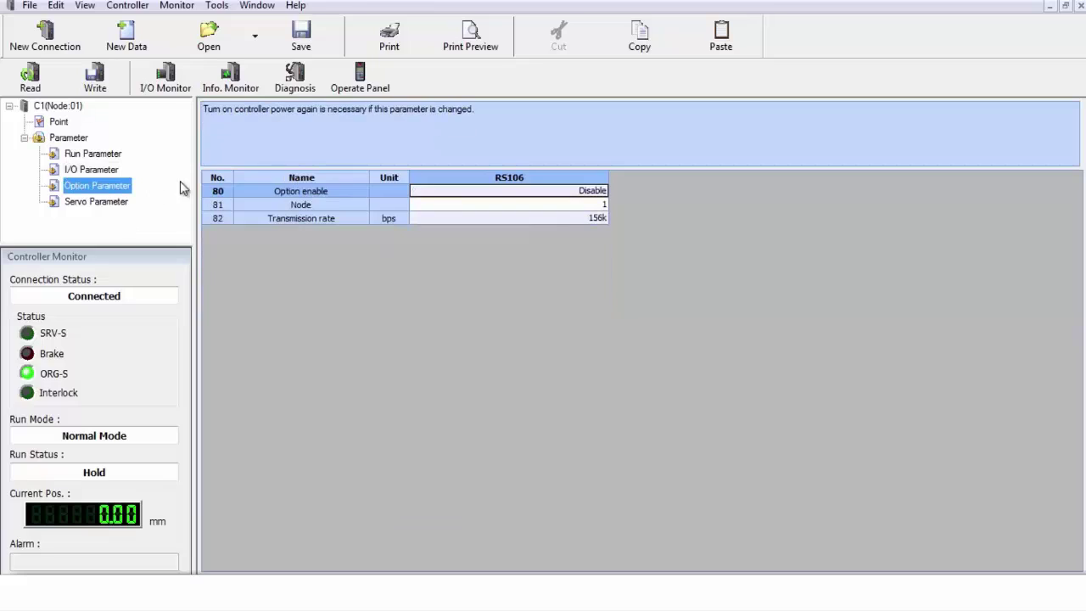
{"action": "left_click", "coordinate": [604, 195]}
{"action": "left_click", "coordinate": [601, 193]}
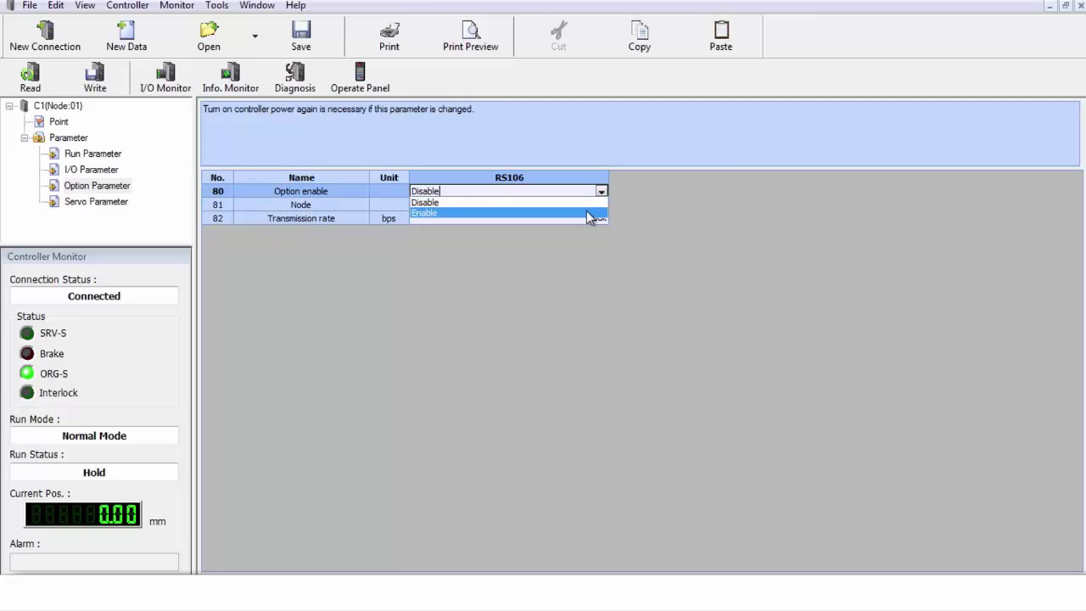
{"action": "left_click", "coordinate": [586, 212]}
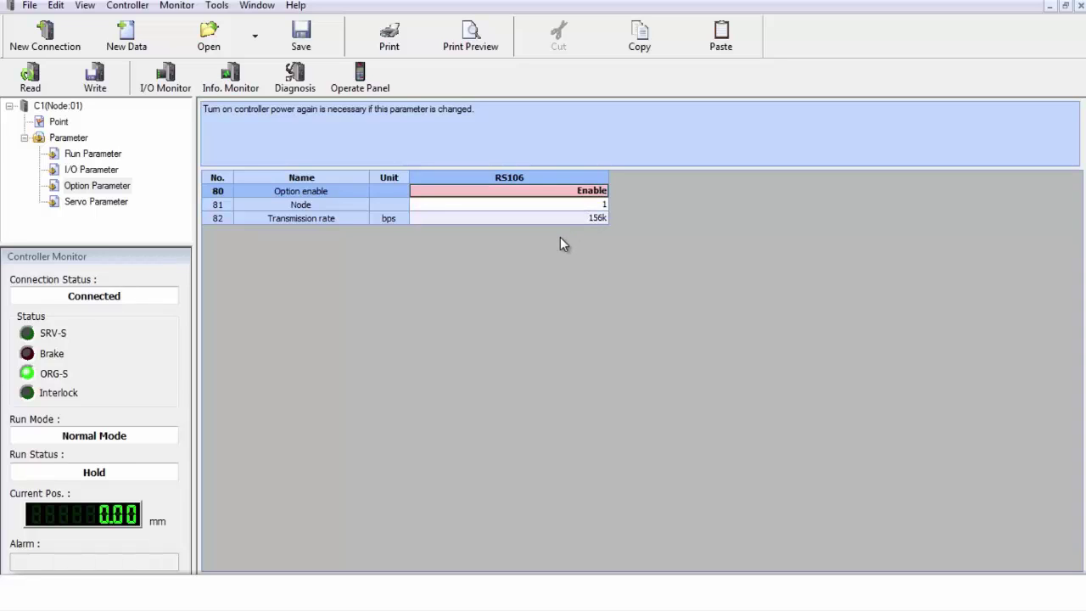
Set Payload 1 (for registration) to 4 kg in the controller's servo parameters
{"action": "left_click", "coordinate": [94, 205]}
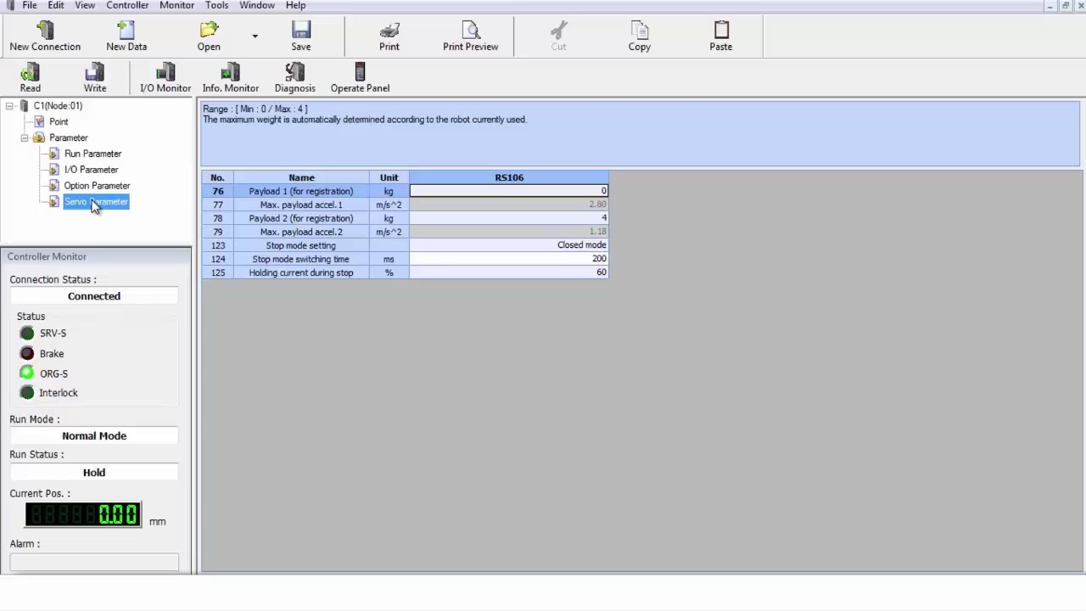
{"action": "left_click", "coordinate": [591, 194]}
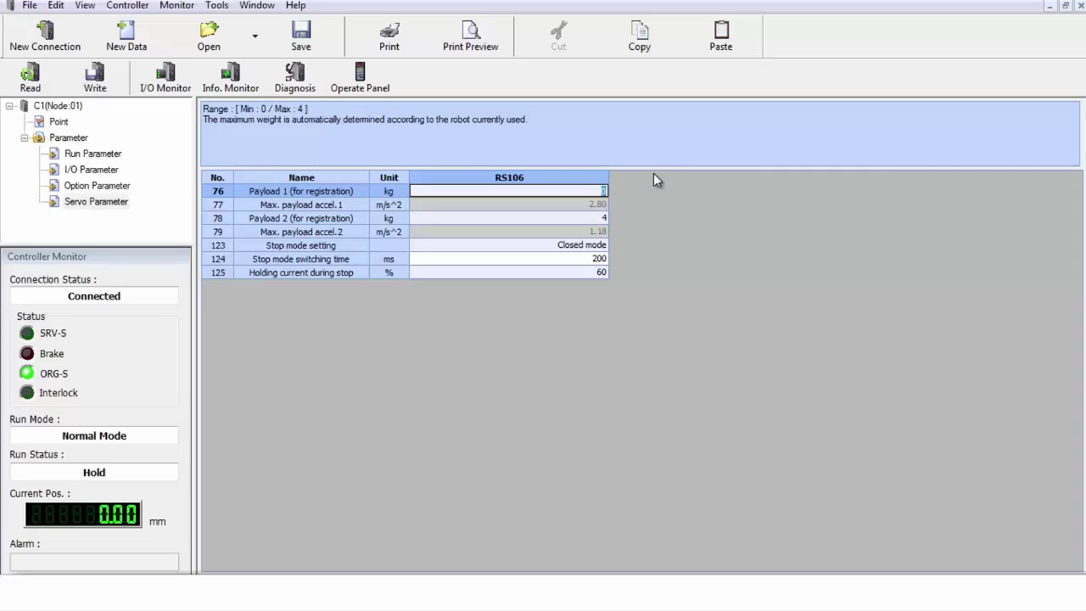
{"action": "type", "text": "4"}
{"action": "left_click", "coordinate": [563, 209]}
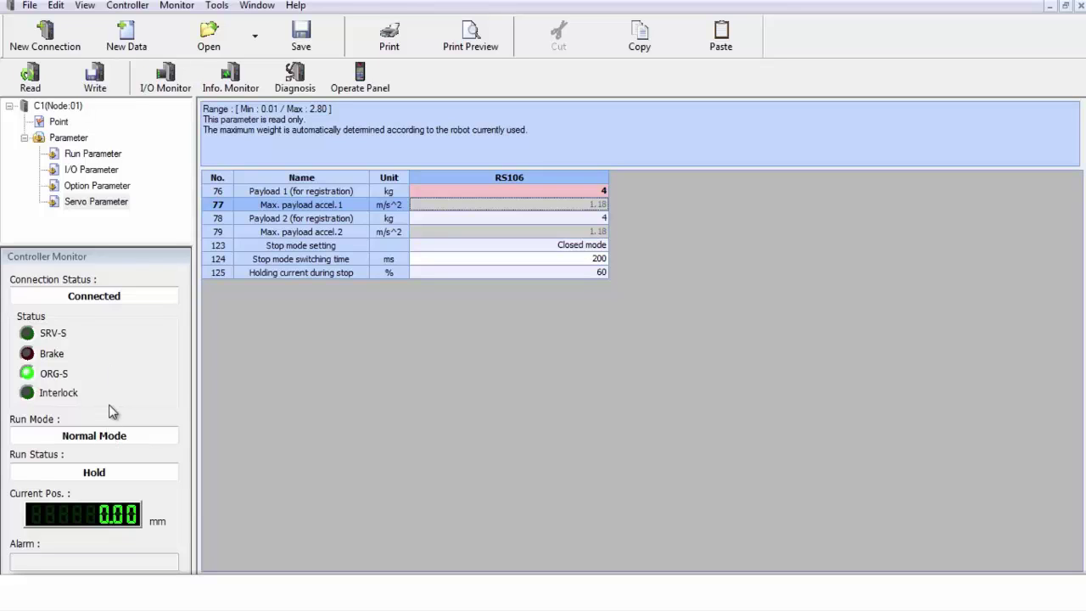
Open the controller's point data and change the run mode to Debug Mode
{"action": "left_click", "coordinate": [47, 123]}
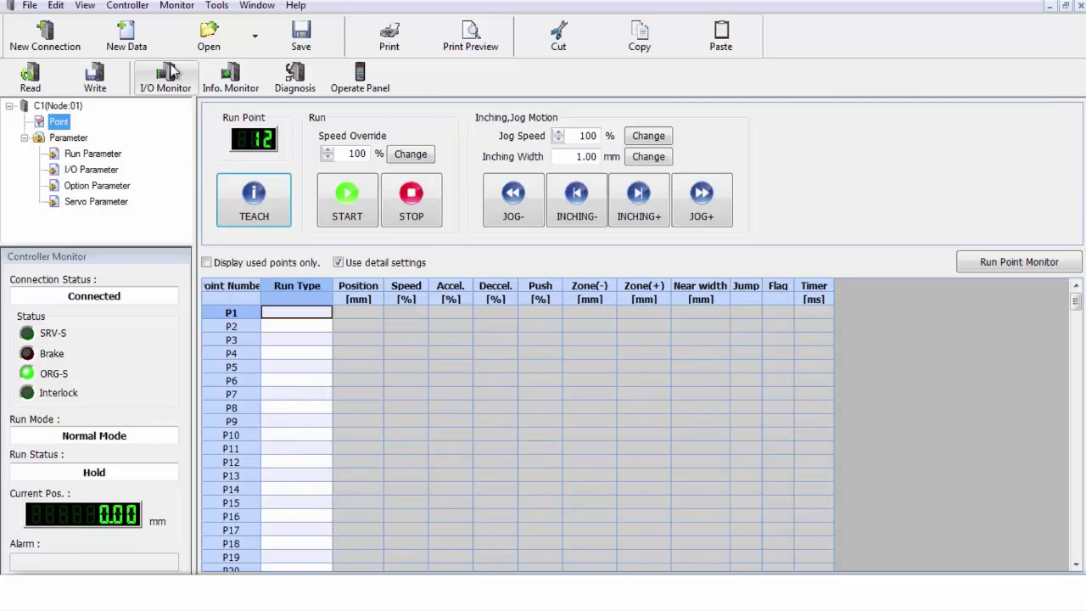
{"action": "left_click", "coordinate": [127, 7]}
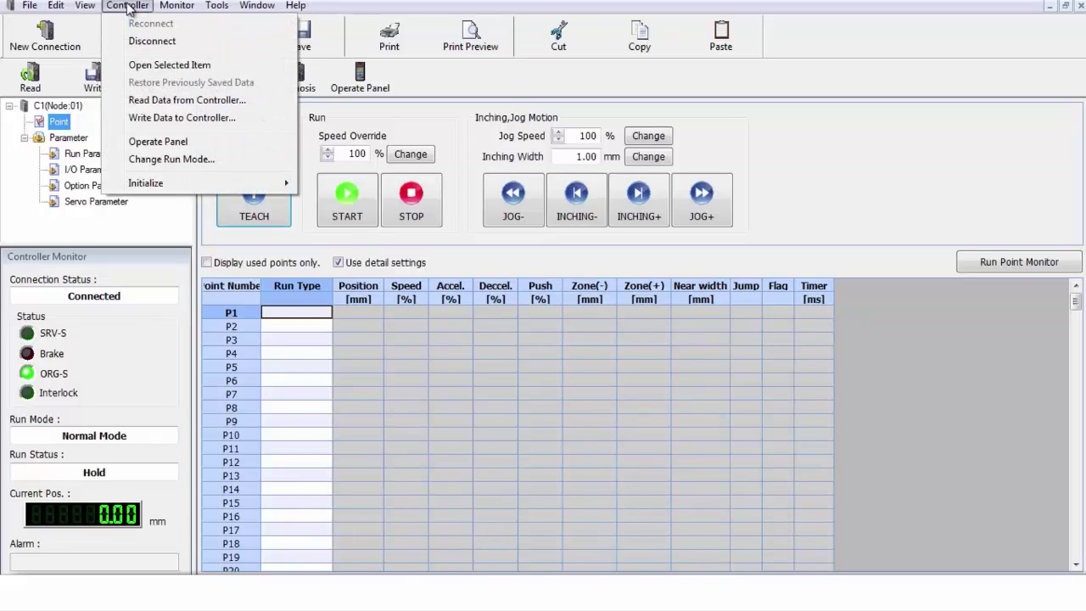
{"action": "left_click", "coordinate": [153, 166]}
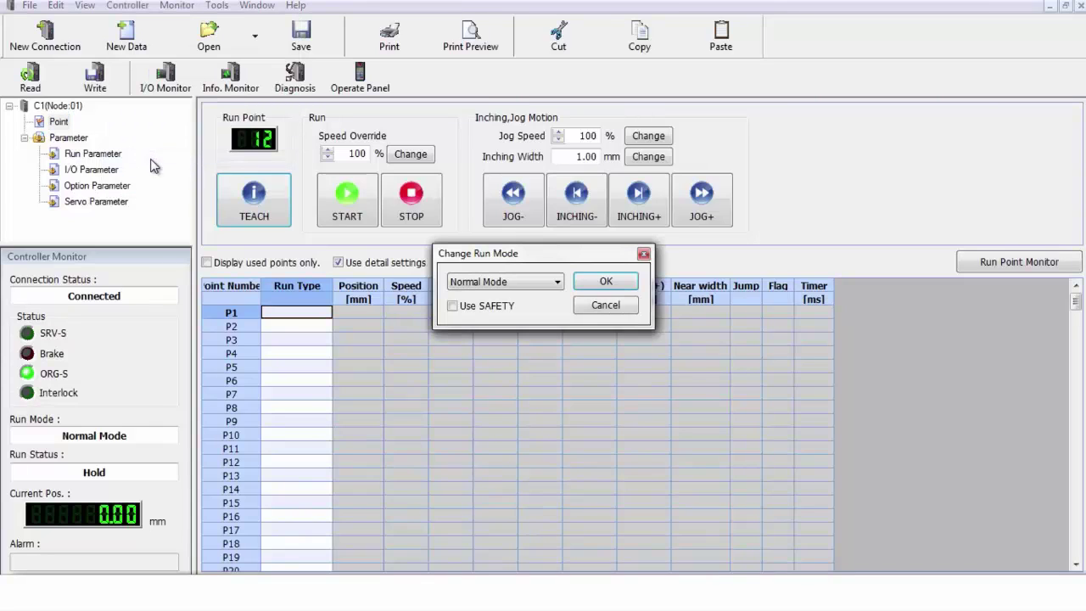
{"action": "left_click", "coordinate": [557, 283]}
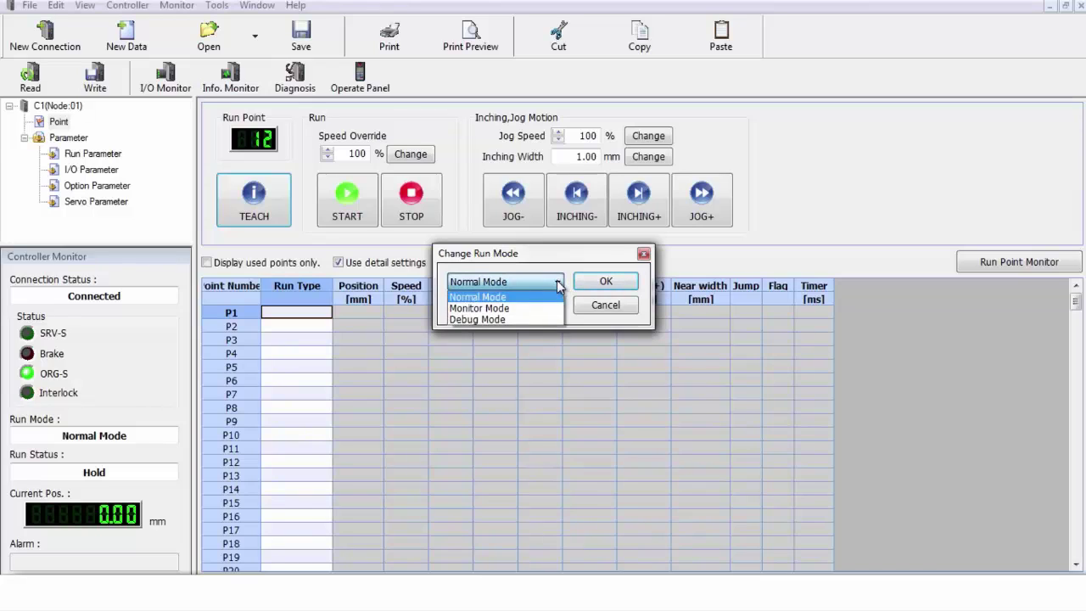
{"action": "left_click", "coordinate": [524, 319]}
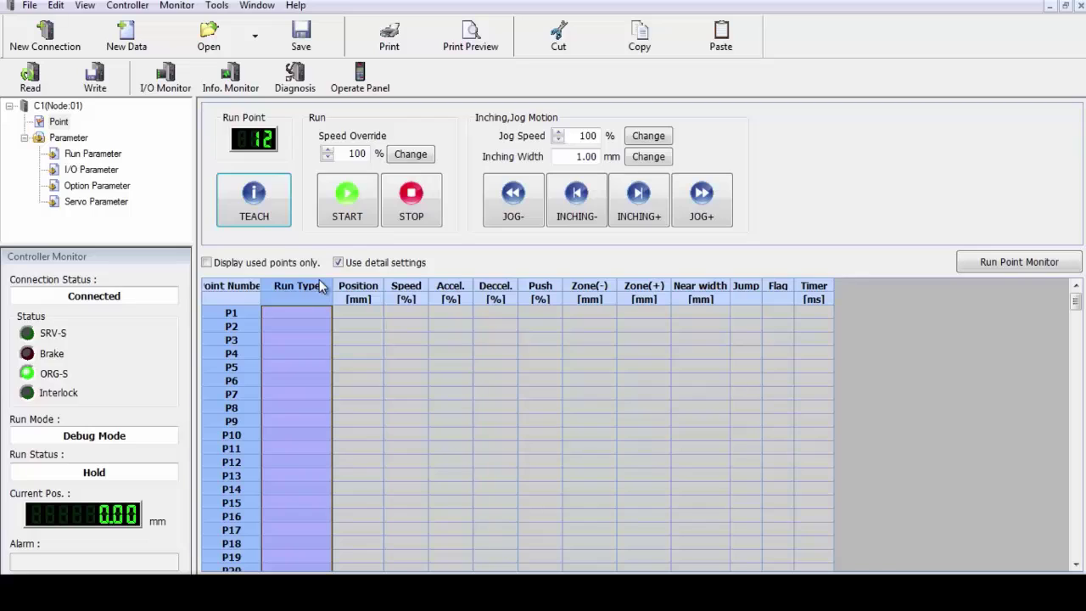
Set the run type of point P1 to ABS in the point table
{"action": "left_click", "coordinate": [321, 313]}
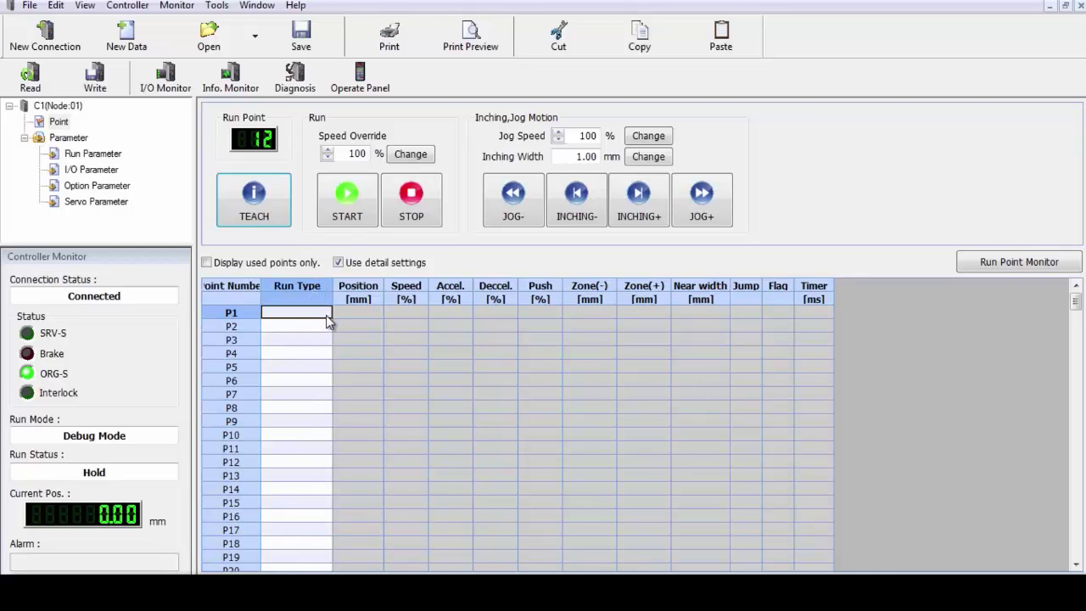
{"action": "left_click", "coordinate": [329, 312]}
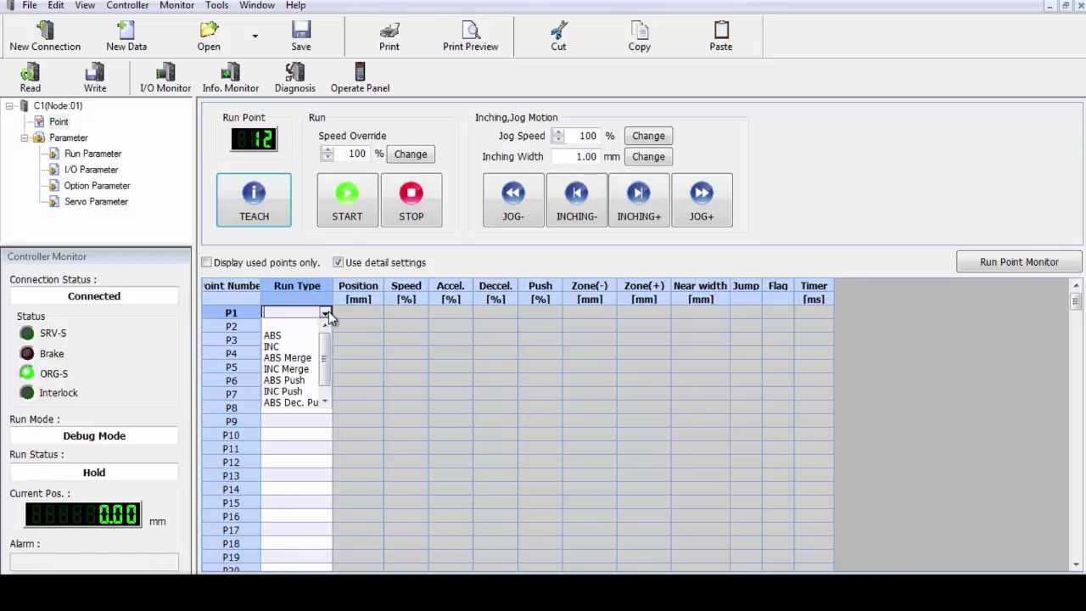
{"action": "left_click_drag", "start_coordinate": [323, 348], "coordinate": [325, 363]}
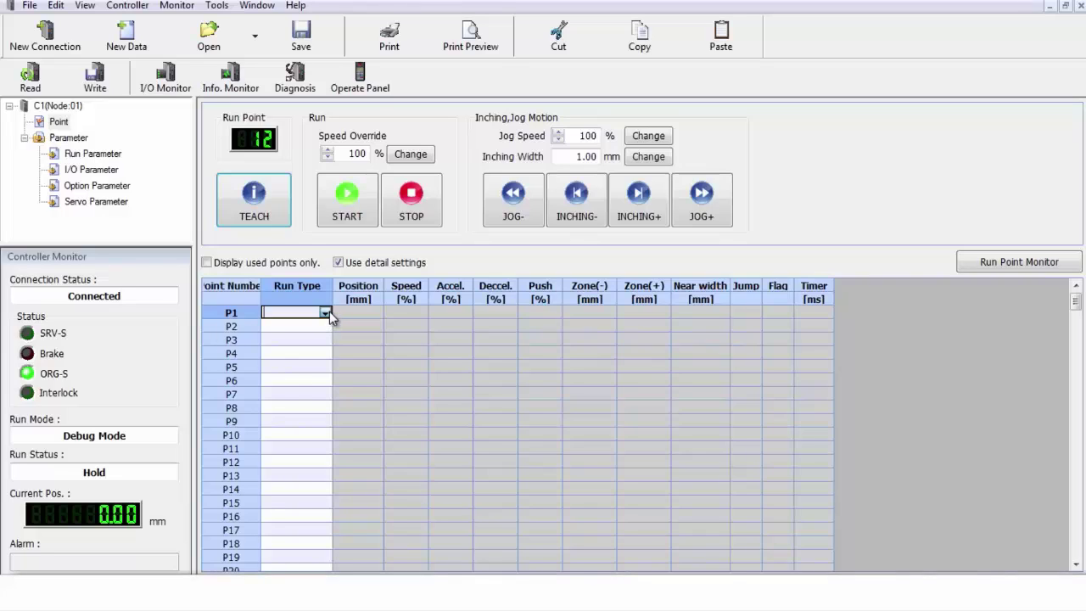
{"action": "left_click", "coordinate": [329, 311]}
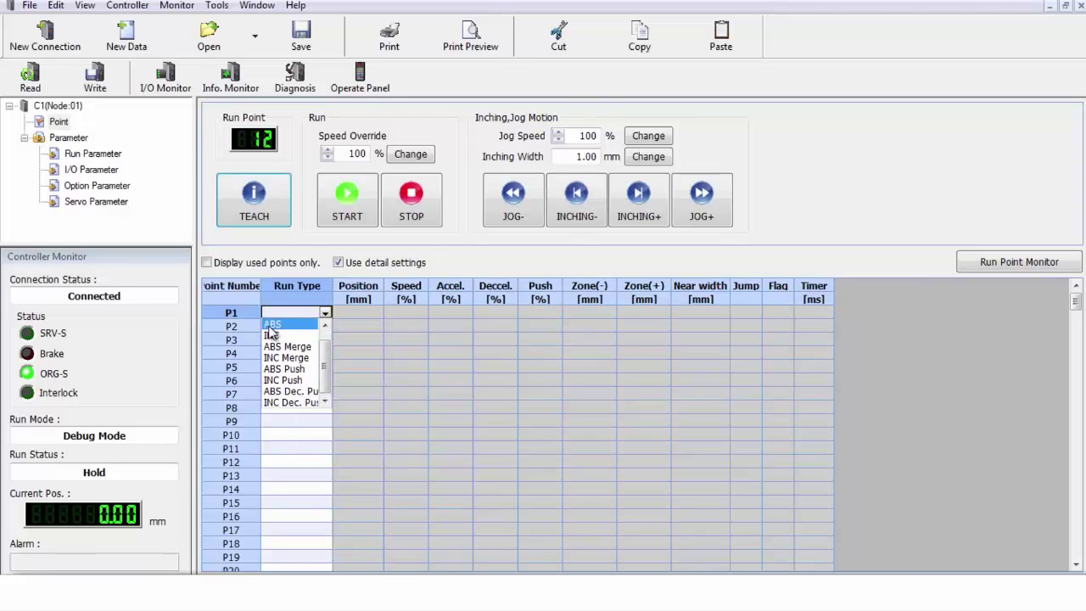
{"action": "left_click", "coordinate": [268, 327]}
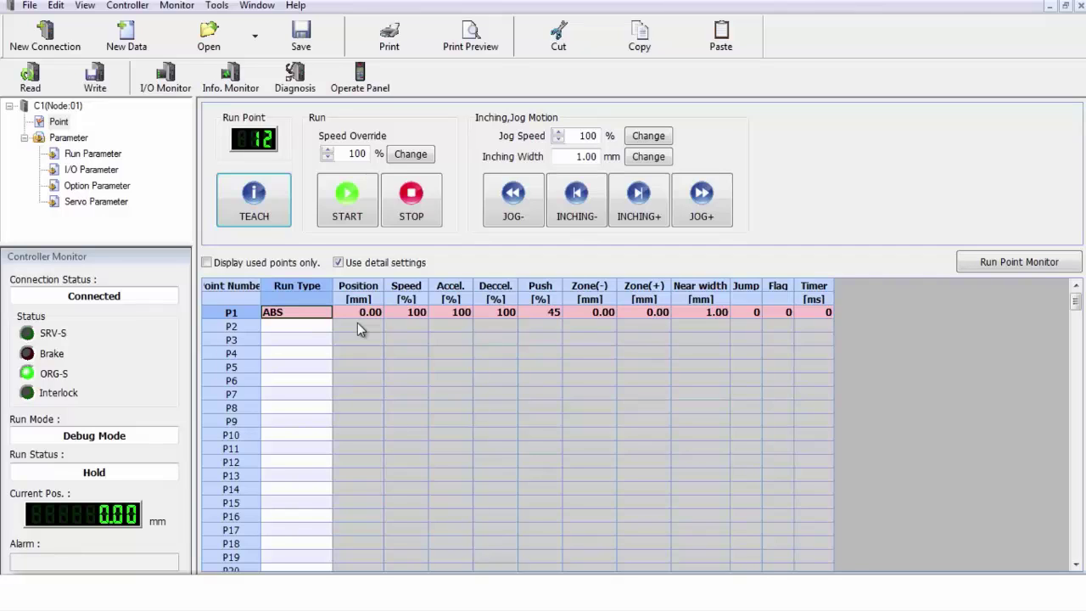
Examine the point table's position, speed, acceleration, deceleration, push, zone, near width, jump, flag and timer columns
{"action": "left_click", "coordinate": [358, 286]}
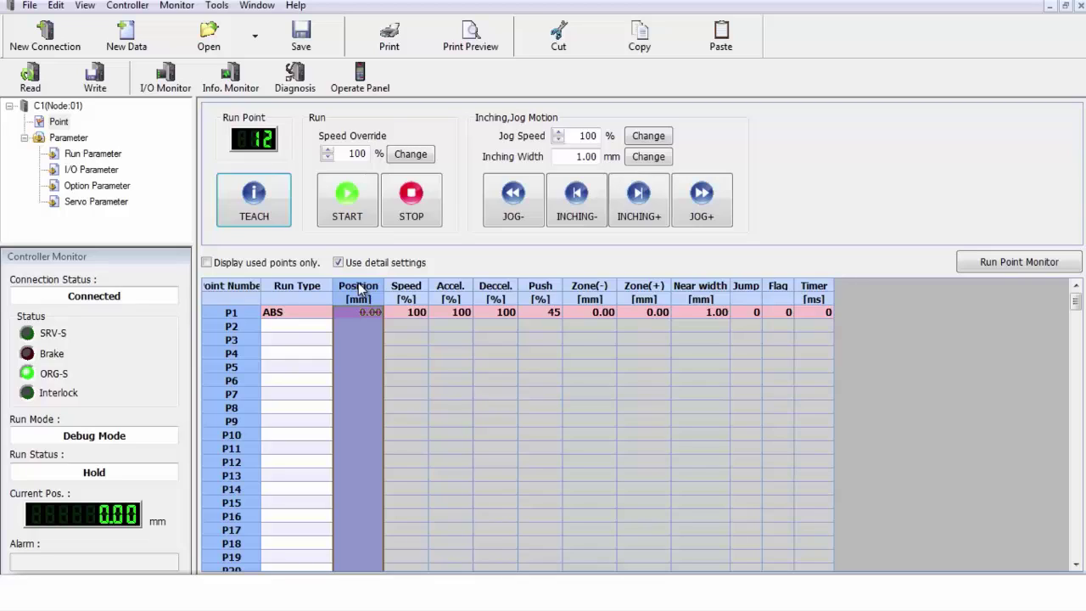
{"action": "left_click", "coordinate": [404, 289]}
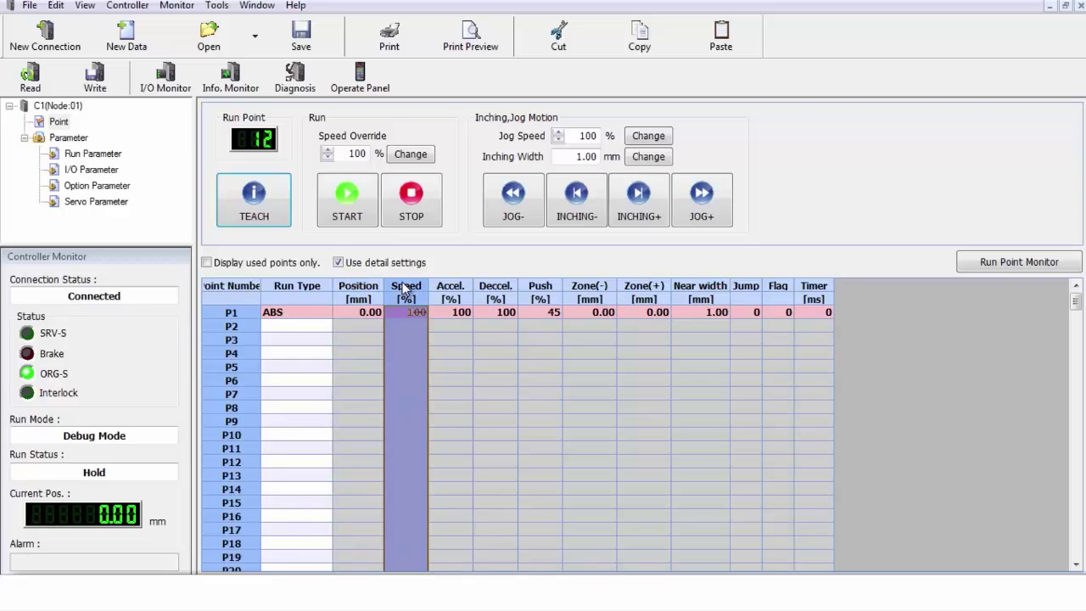
{"action": "left_click", "coordinate": [450, 289]}
{"action": "left_click_drag", "start_coordinate": [449, 289], "coordinate": [486, 288]}
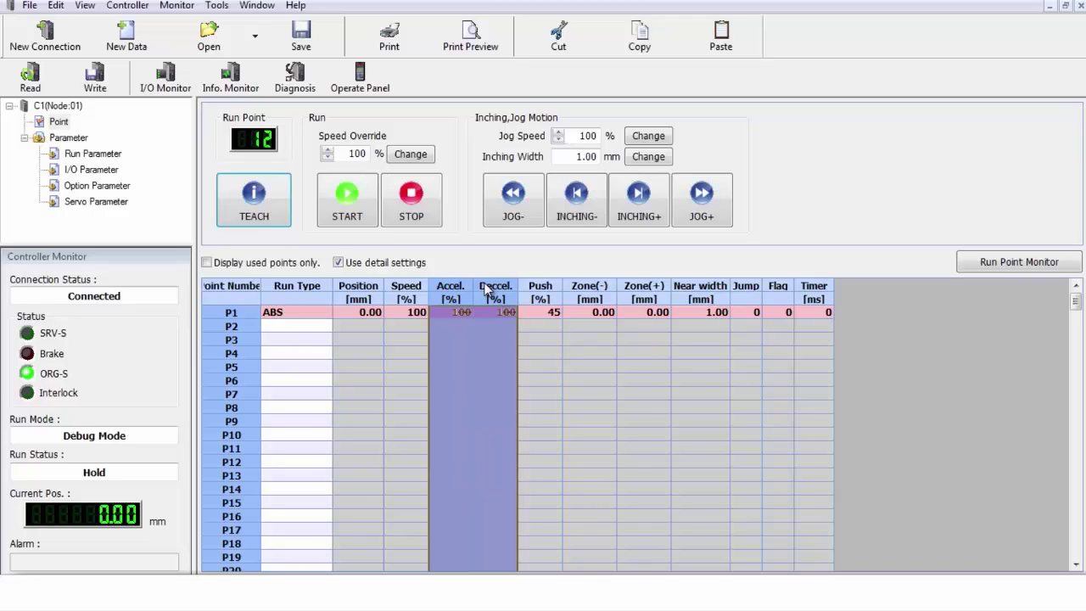
{"action": "left_click", "coordinate": [539, 288]}
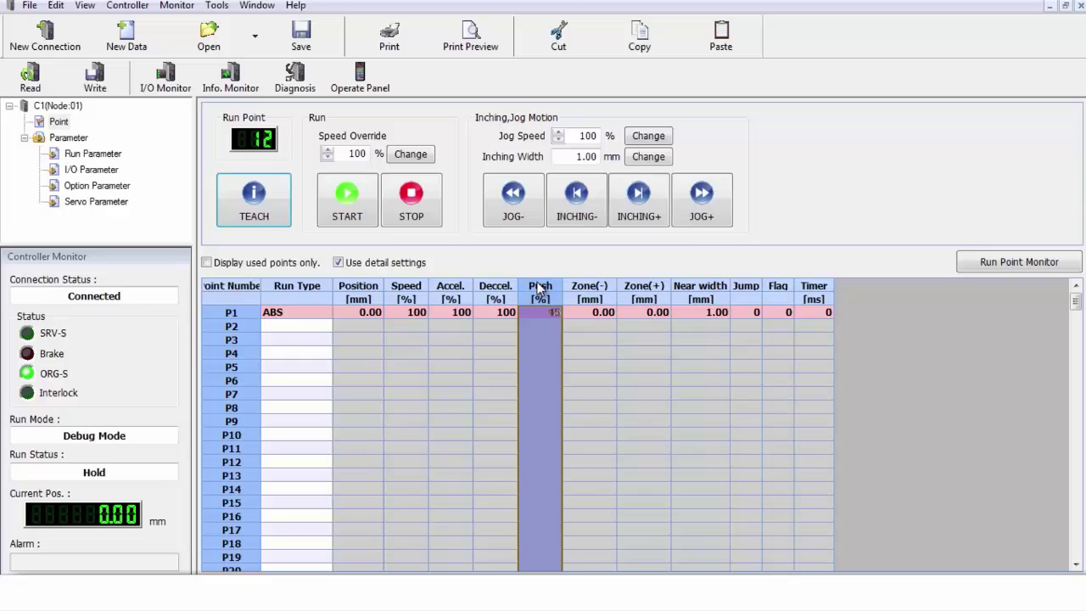
{"action": "left_click", "coordinate": [578, 289]}
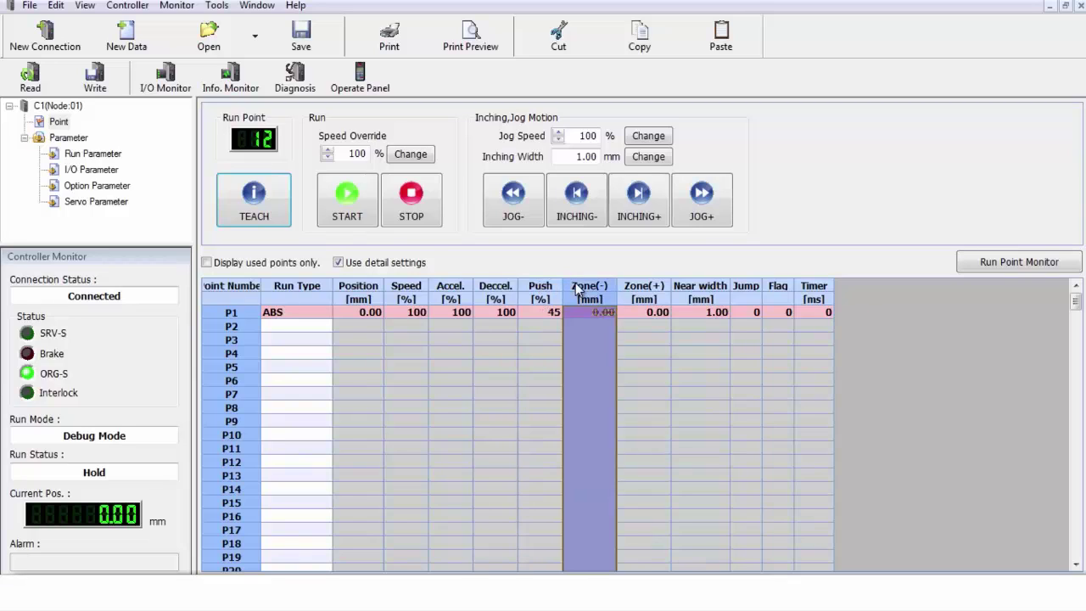
{"action": "left_click_drag", "start_coordinate": [617, 288], "coordinate": [620, 285]}
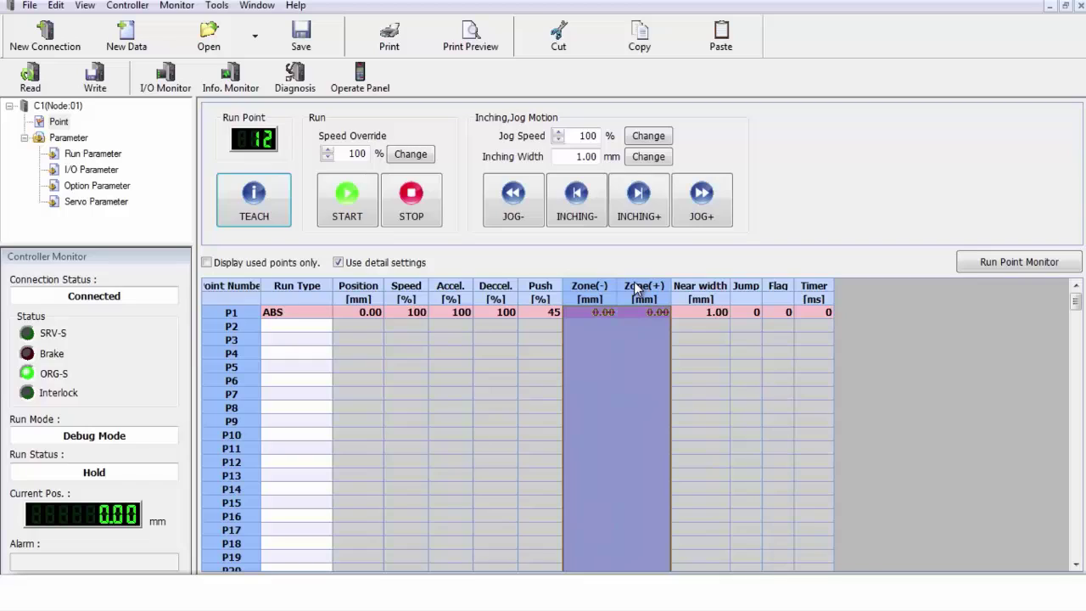
{"action": "left_click", "coordinate": [692, 291]}
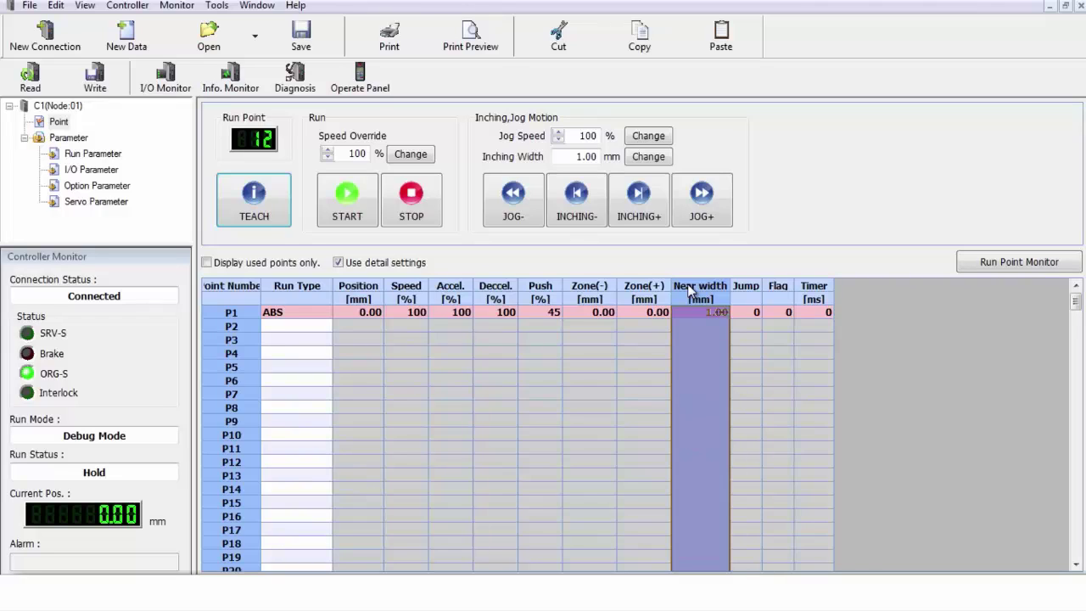
{"action": "left_click", "coordinate": [745, 290]}
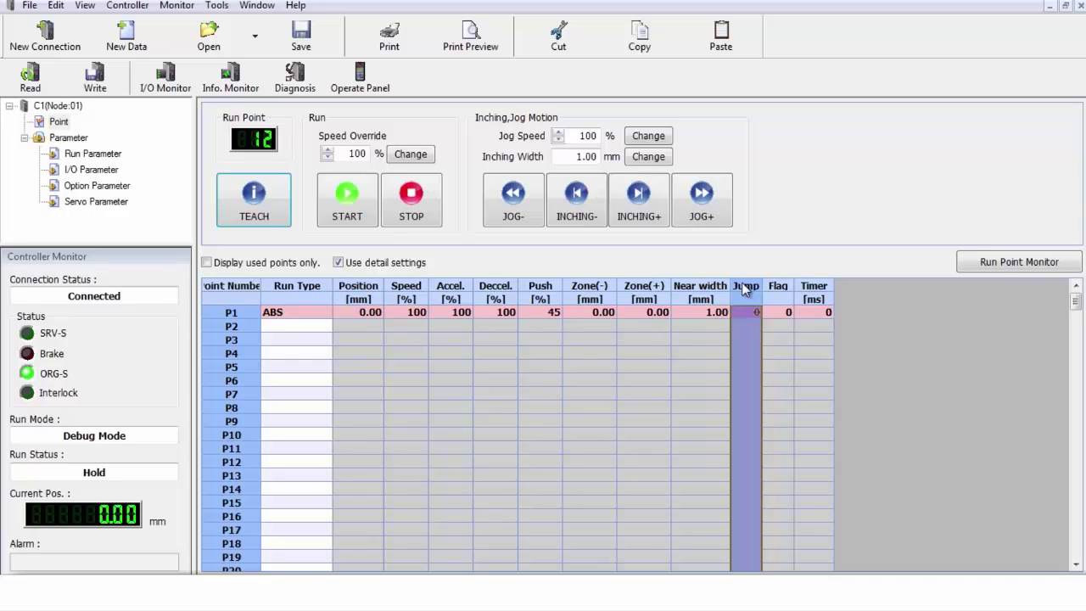
{"action": "left_click", "coordinate": [778, 290]}
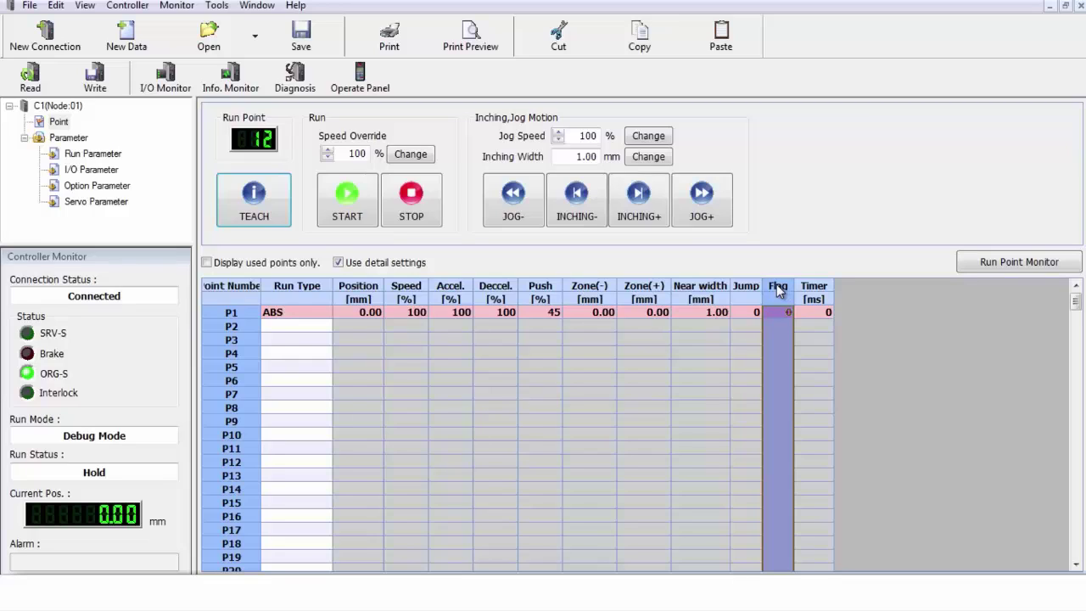
{"action": "left_click", "coordinate": [821, 290]}
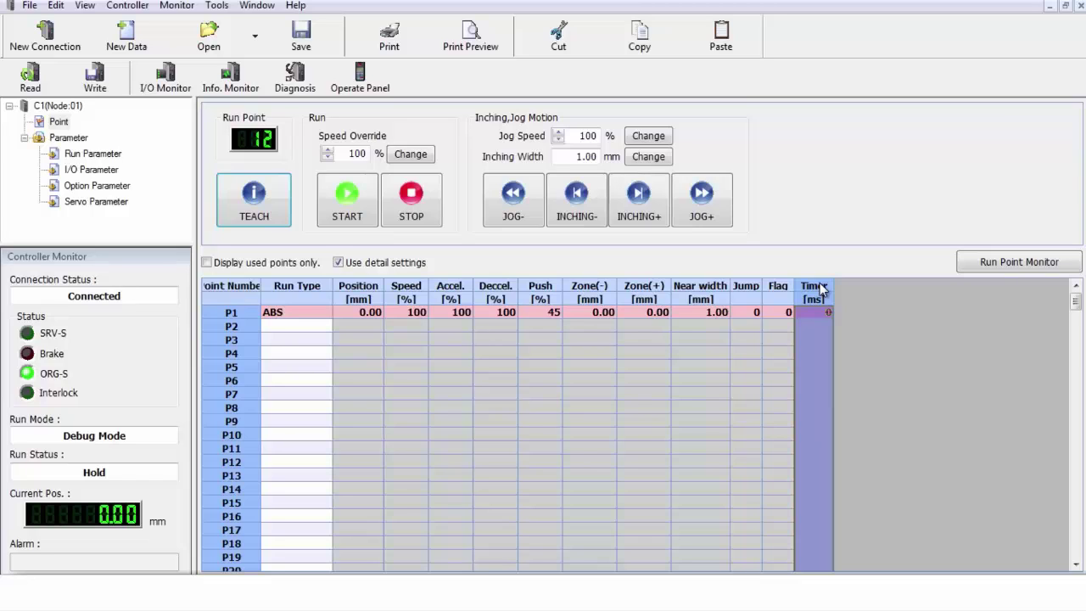
Write the changed point data, with point P1 defined, to the controller
{"action": "left_click", "coordinate": [234, 314]}
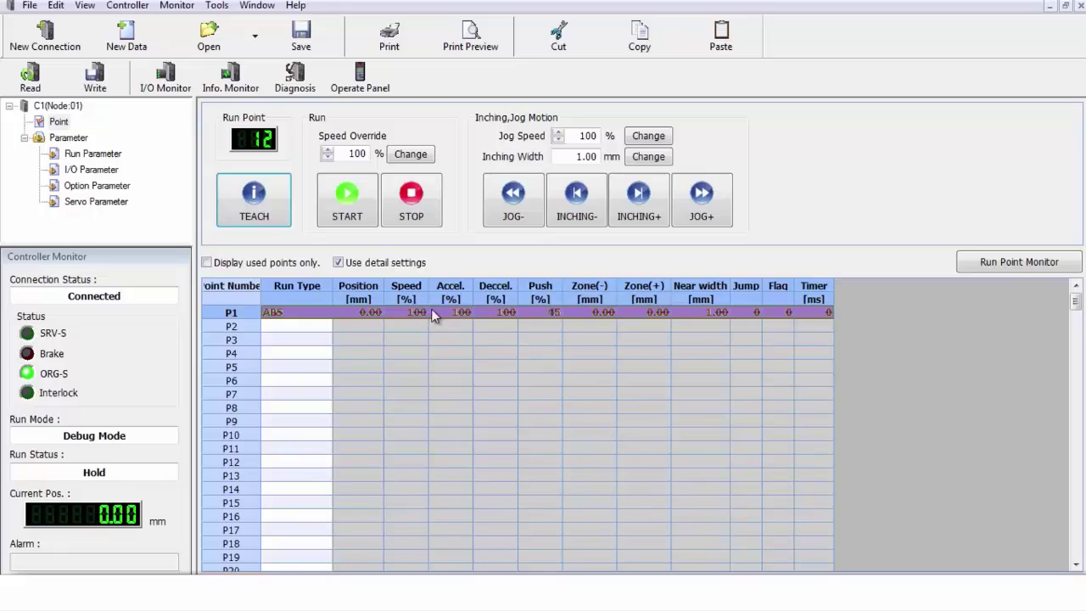
{"action": "left_click", "coordinate": [230, 330]}
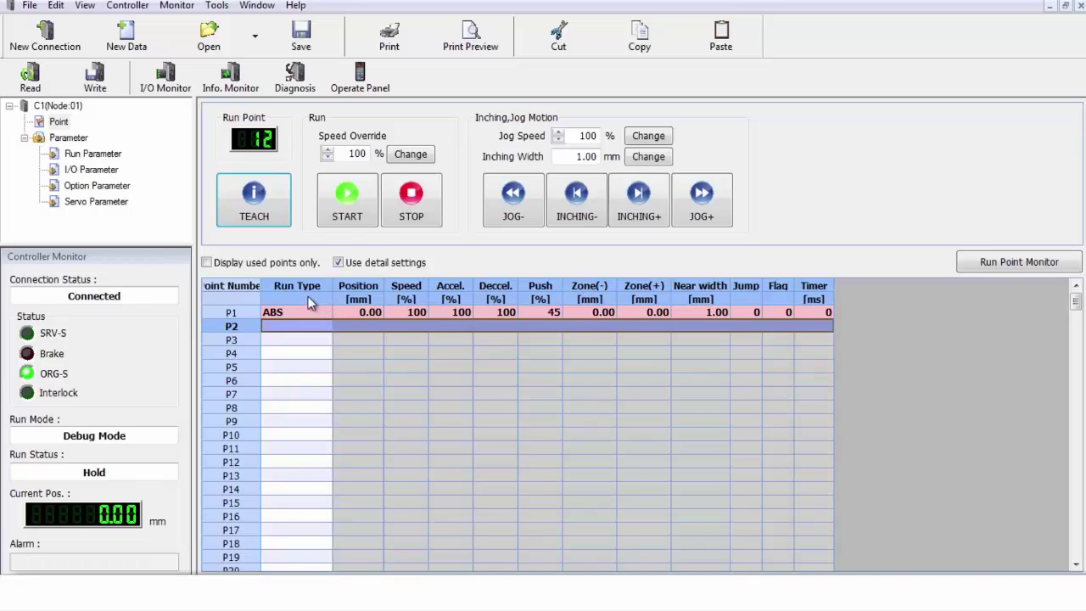
{"action": "left_click", "coordinate": [99, 78]}
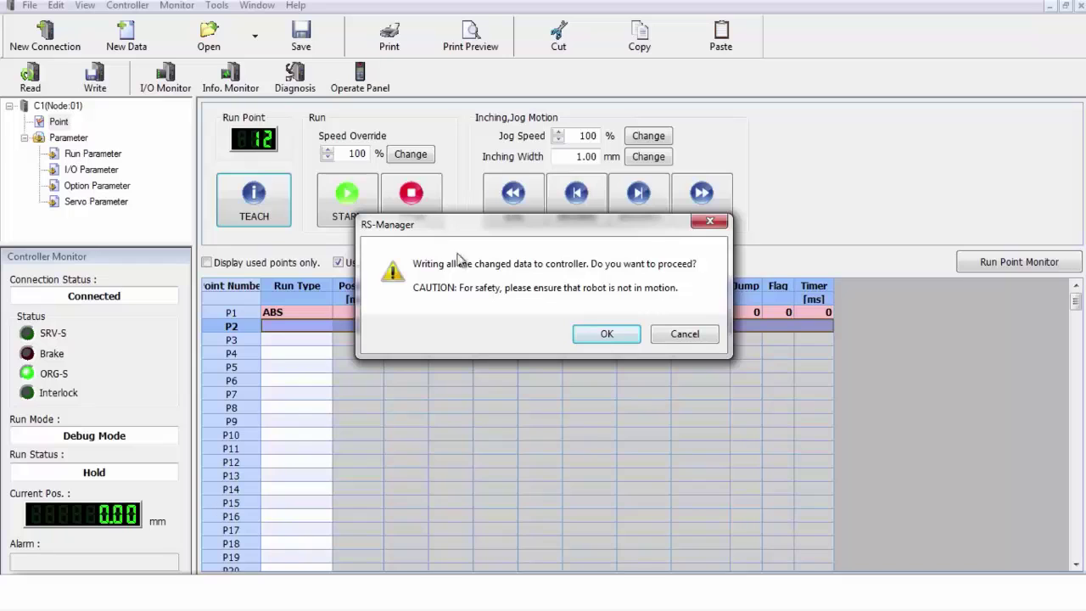
{"action": "left_click", "coordinate": [608, 335]}
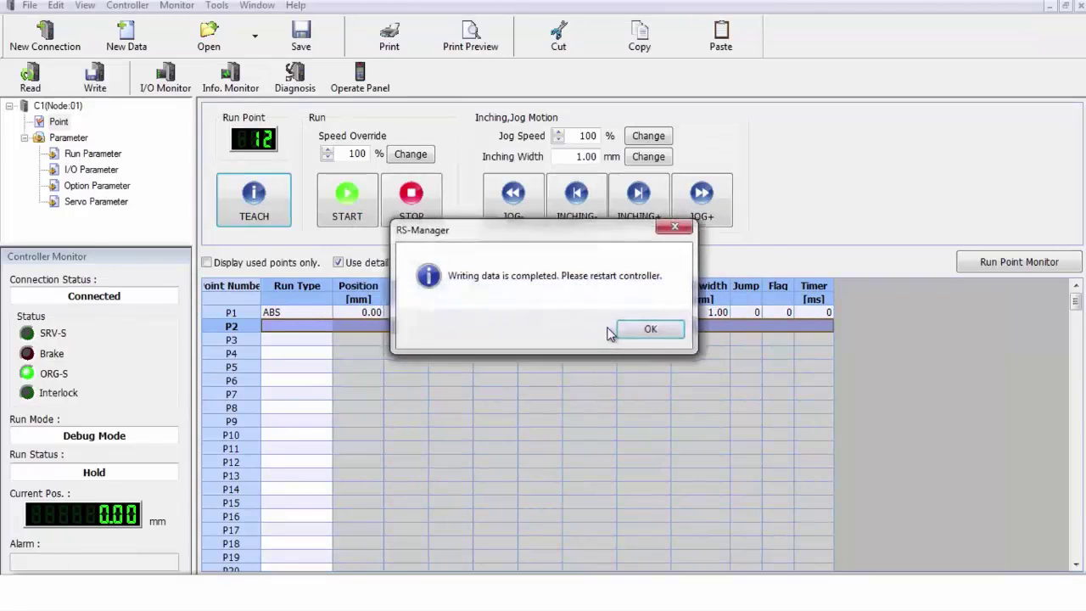
{"action": "left_click", "coordinate": [650, 330]}
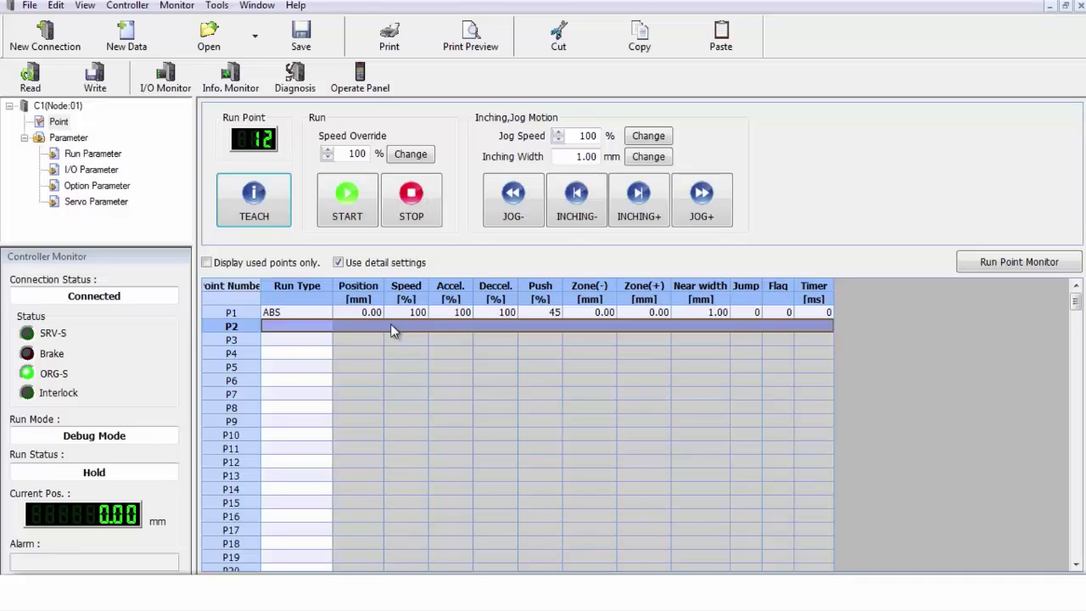
Define point P2 in the point table with run type ABS and a position of 150 mm
{"action": "left_click", "coordinate": [318, 329]}
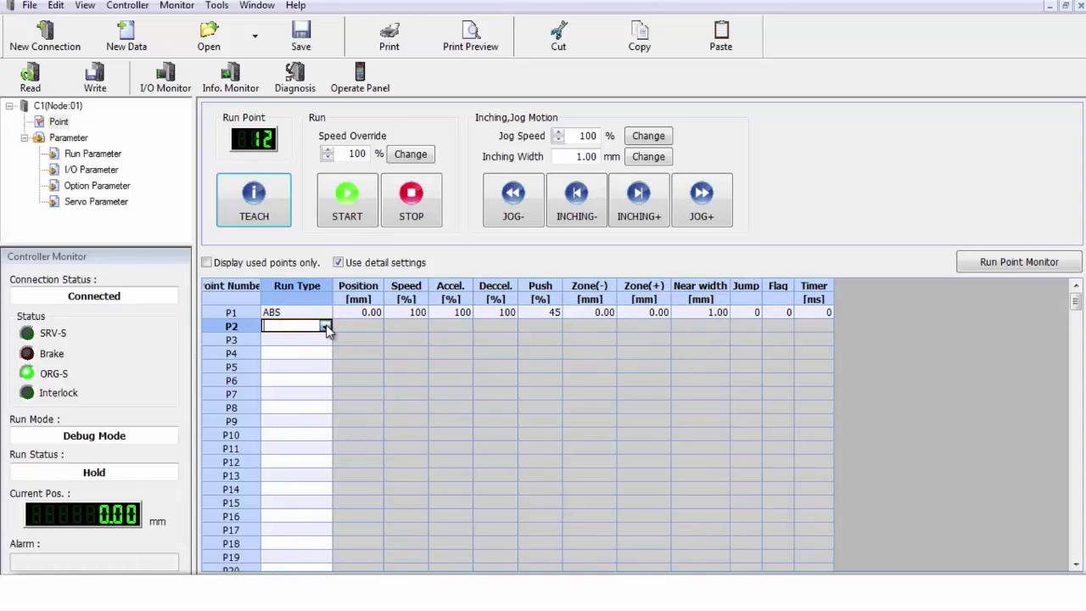
{"action": "left_click", "coordinate": [327, 327]}
{"action": "left_click", "coordinate": [300, 345]}
{"action": "left_click", "coordinate": [349, 325]}
{"action": "left_click", "coordinate": [351, 326]}
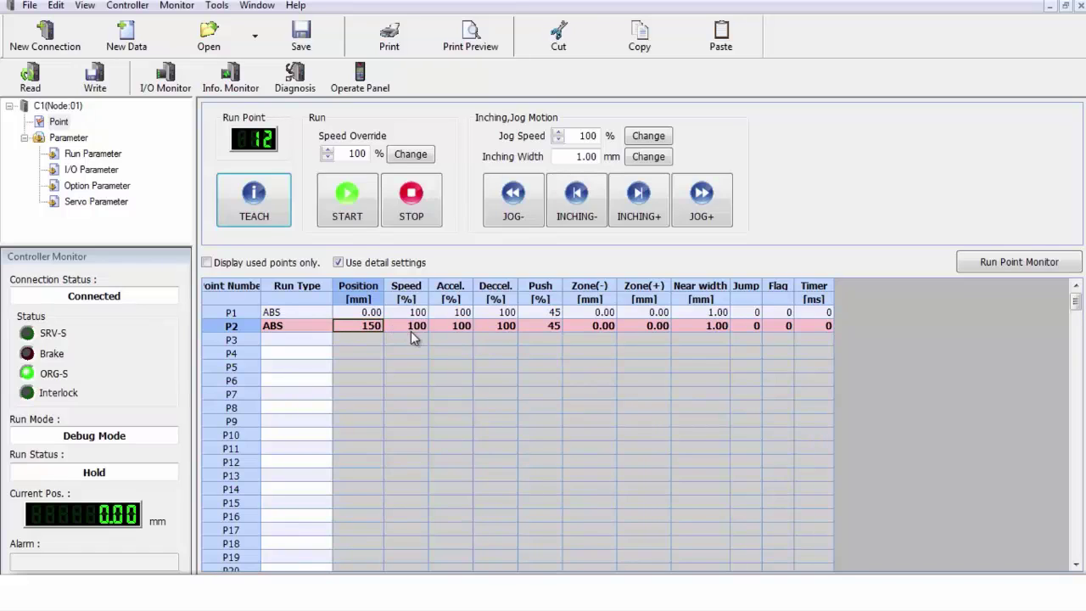
{"action": "left_click", "coordinate": [413, 327]}
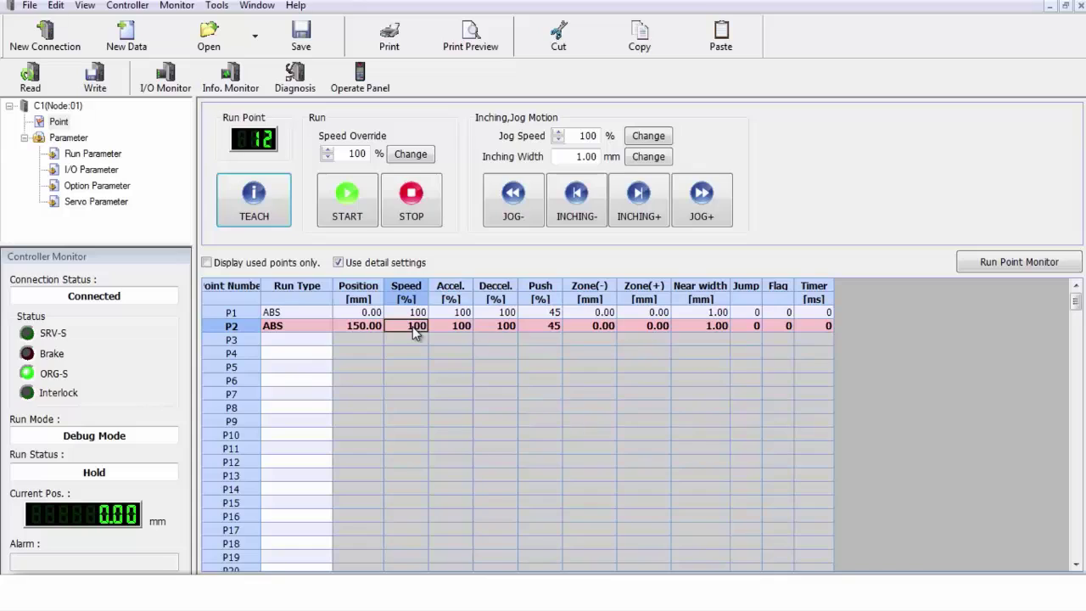
Define point P3 with run type ABS and a position of 50 mm
{"action": "left_click", "coordinate": [286, 339]}
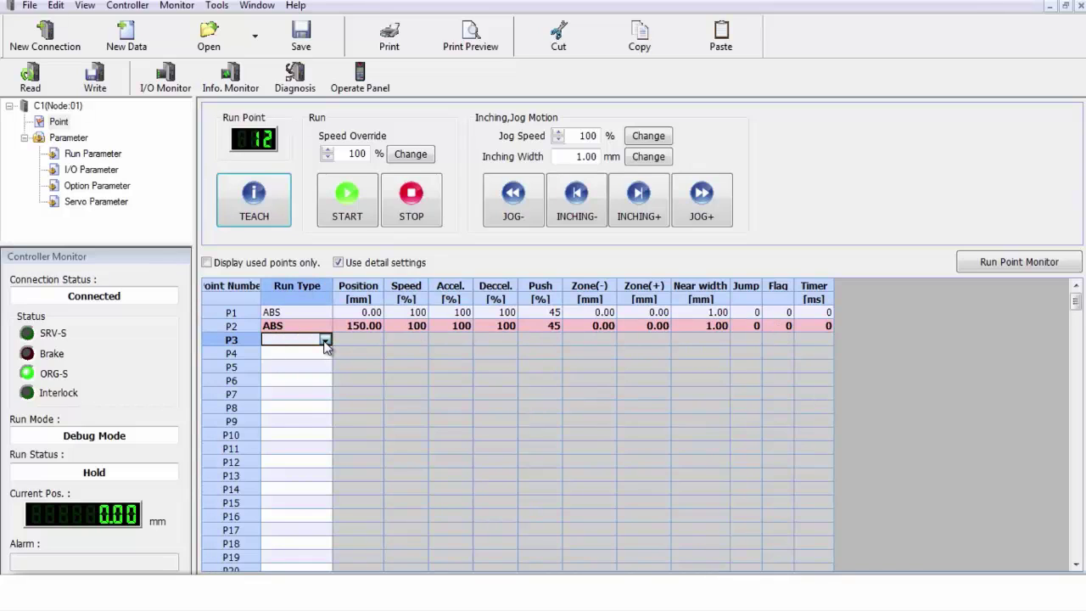
{"action": "left_click", "coordinate": [325, 339]}
{"action": "left_click", "coordinate": [301, 366]}
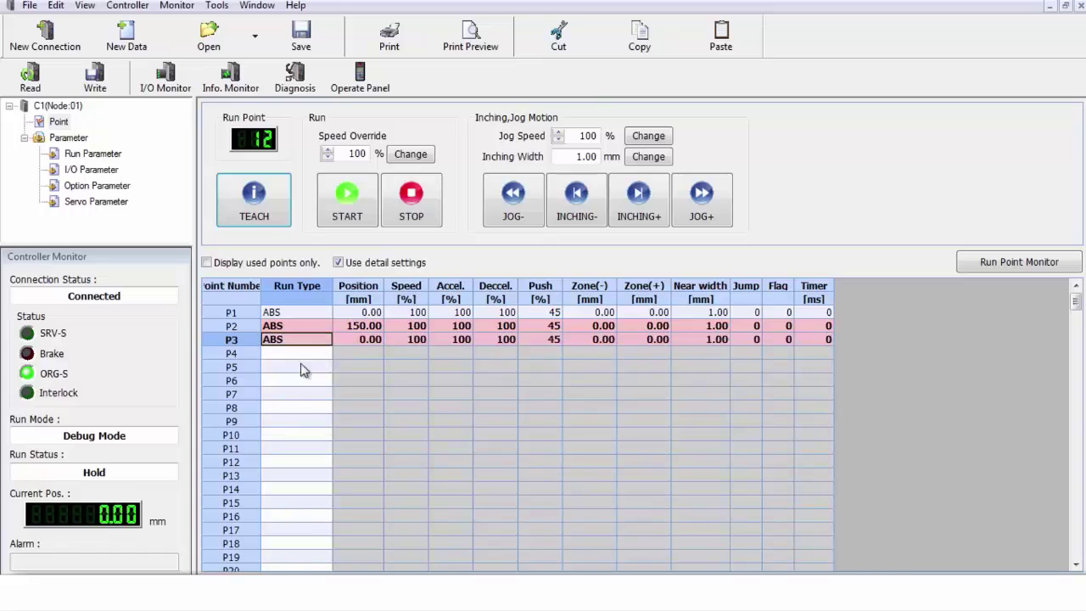
{"action": "left_click", "coordinate": [341, 340]}
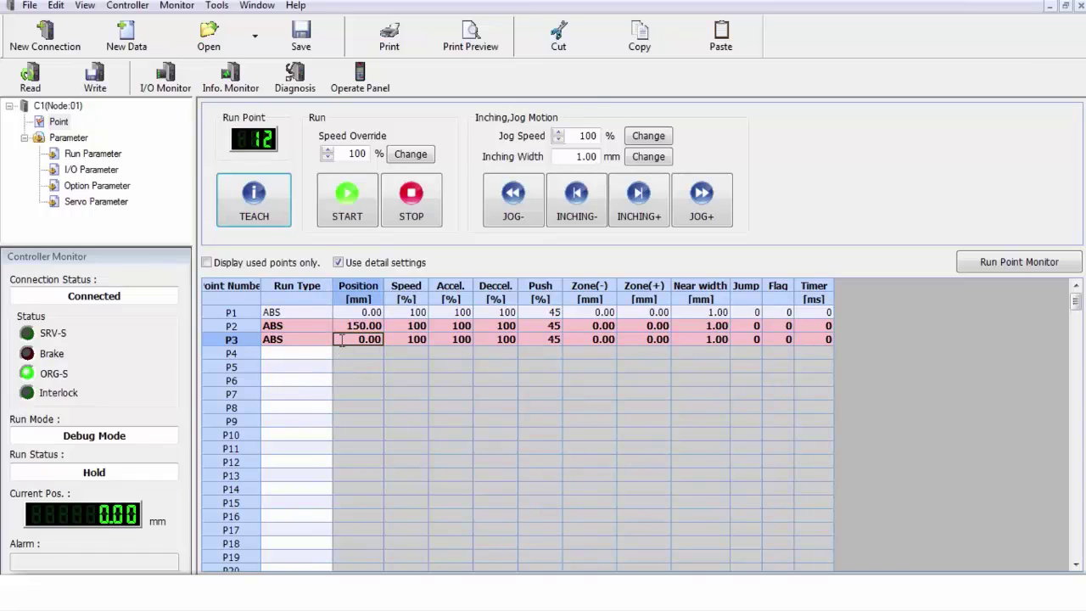
{"action": "type", "text": "0.0050"}
{"action": "key", "text": "BackSpace"}
{"action": "key", "text": "BackSpace"}
{"action": "key", "text": "BackSpace"}
{"action": "key", "text": "BackSpace"}
{"action": "key", "text": "BackSpace"}
{"action": "key", "text": "BackSpace"}
{"action": "type", "text": "50"}
Set the speed of point P3 to 50 %
{"action": "left_click", "coordinate": [411, 340]}
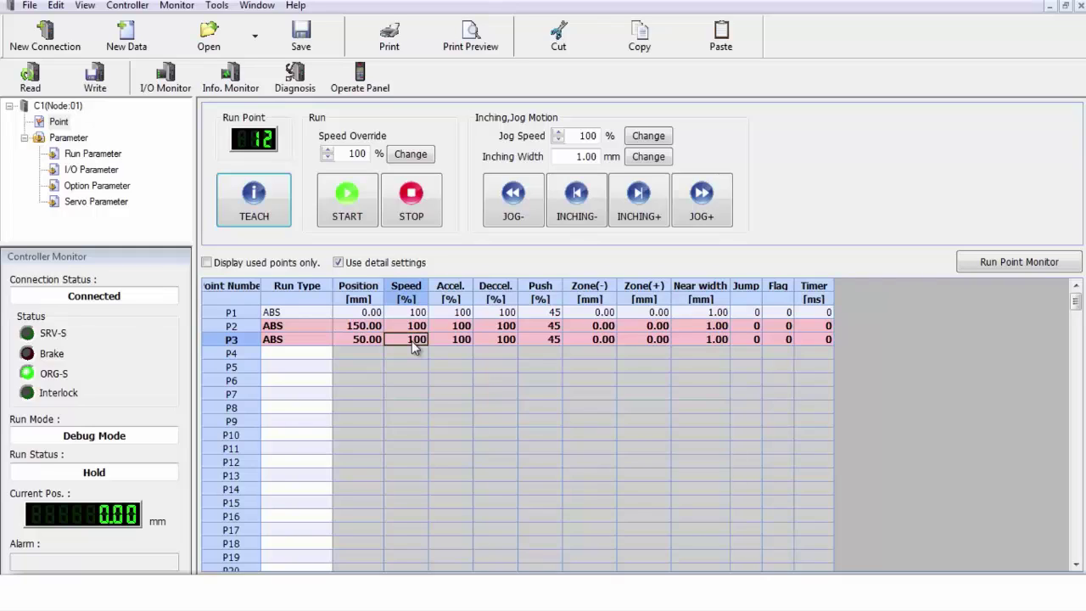
{"action": "type", "text": "50"}
{"action": "key", "text": "Tab"}
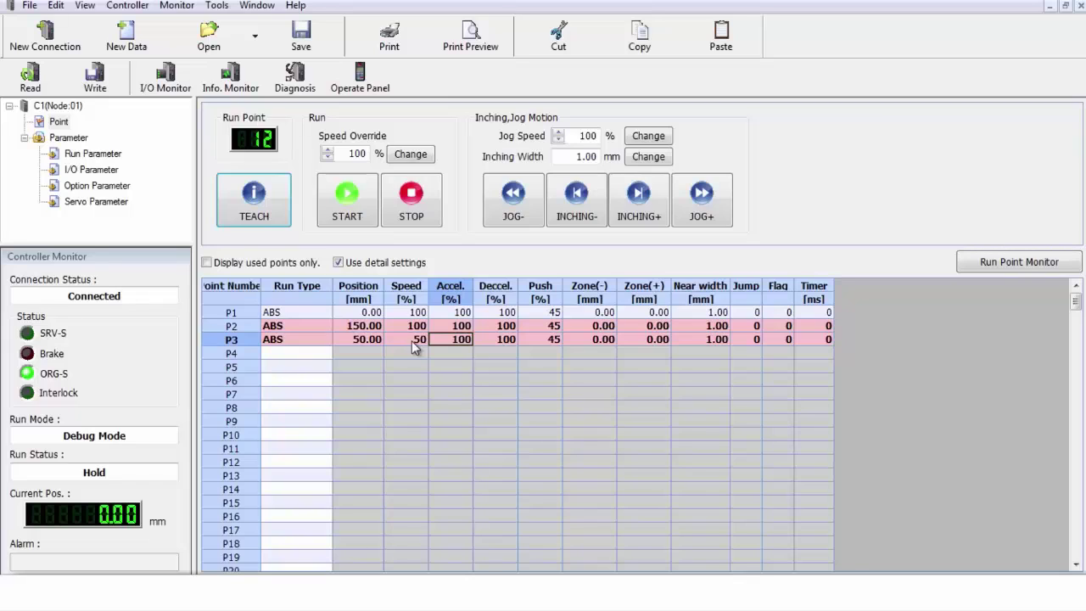
Define point P4 with run type INC and a position of 25 mm
{"action": "left_click", "coordinate": [273, 354]}
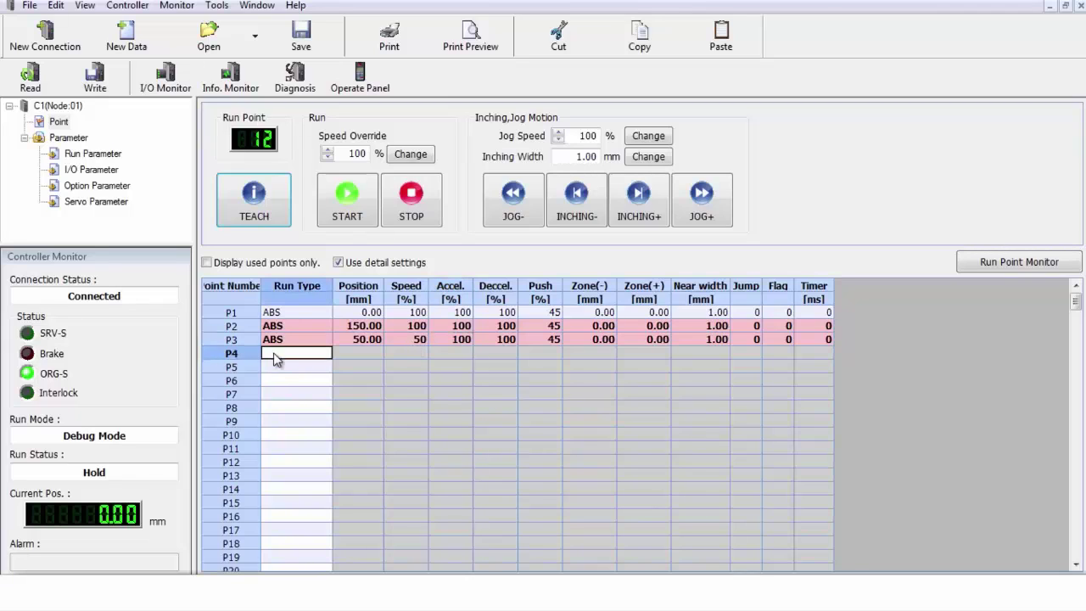
{"action": "left_click", "coordinate": [324, 354]}
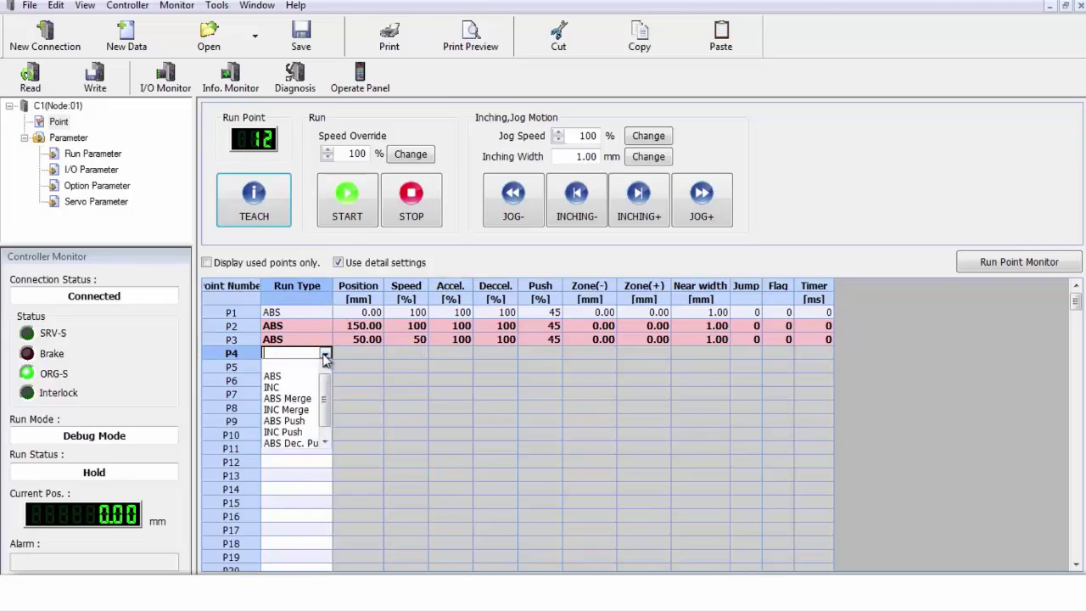
{"action": "left_click", "coordinate": [286, 386]}
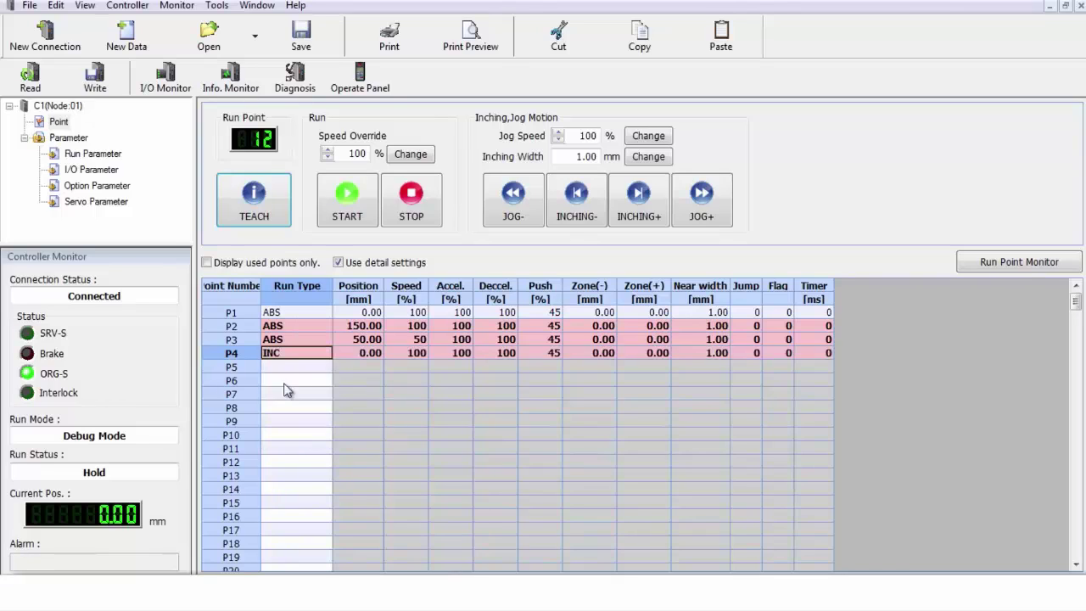
{"action": "left_click", "coordinate": [344, 352]}
{"action": "type", "text": "25"}
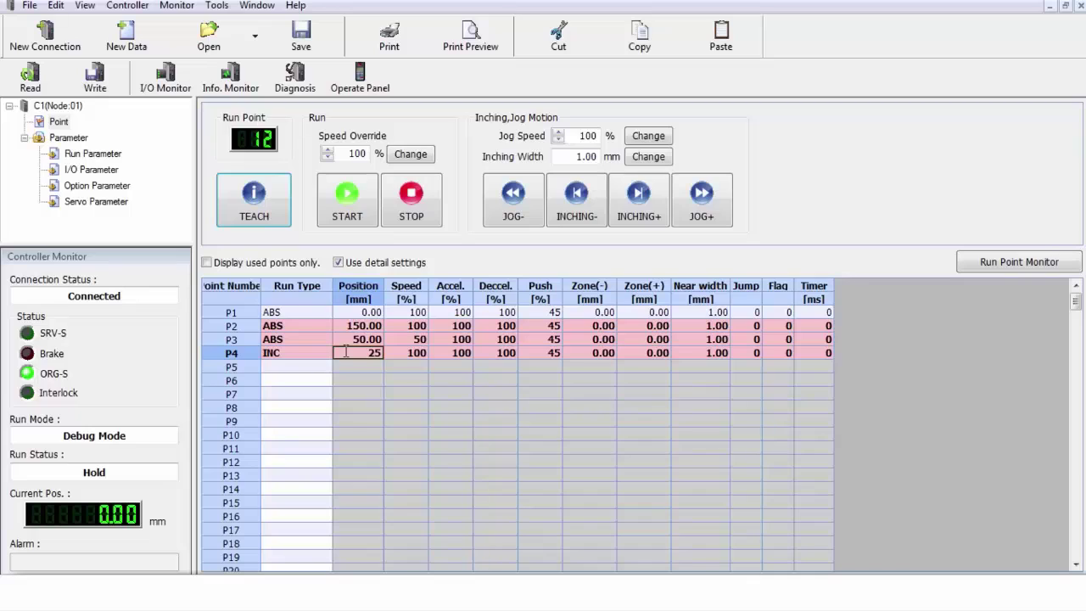
{"action": "key", "text": "Return"}
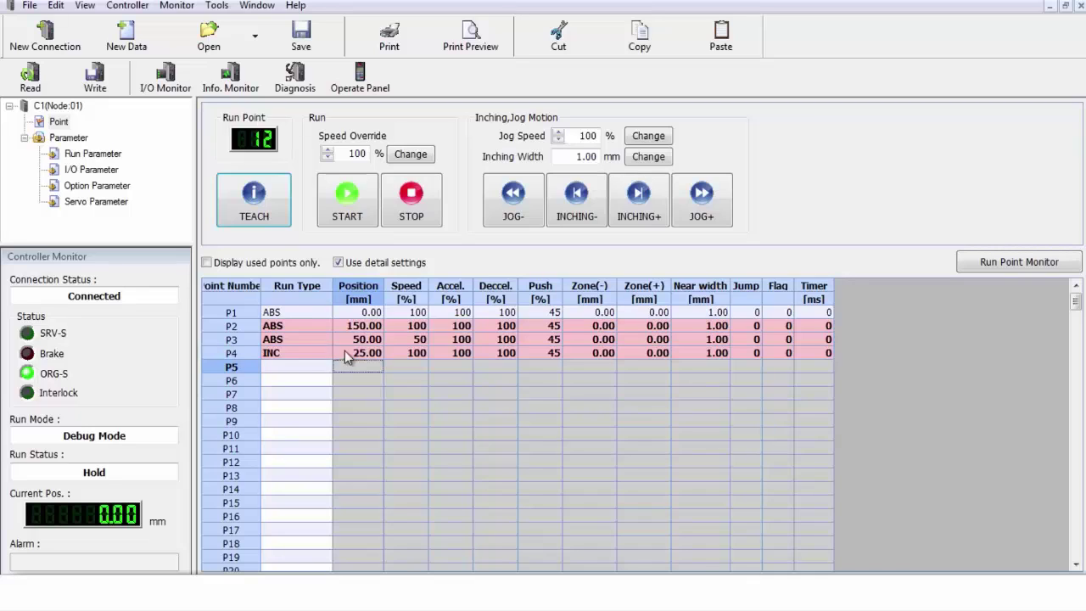
Define point P5 with run type INC and a position of -25 mm
{"action": "left_click", "coordinate": [281, 357]}
{"action": "left_click", "coordinate": [305, 369]}
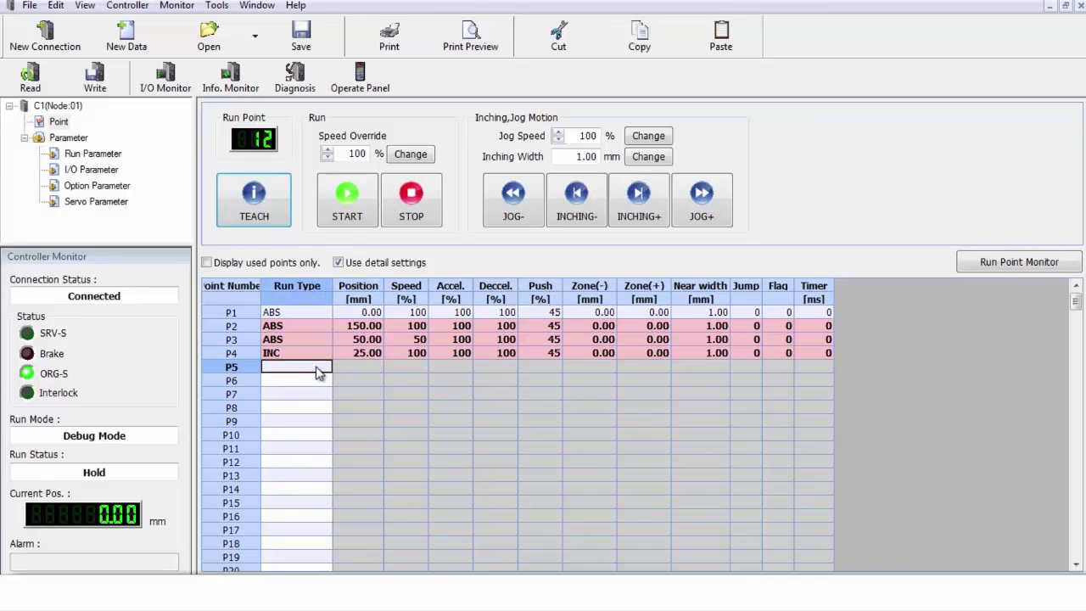
{"action": "left_click", "coordinate": [326, 370]}
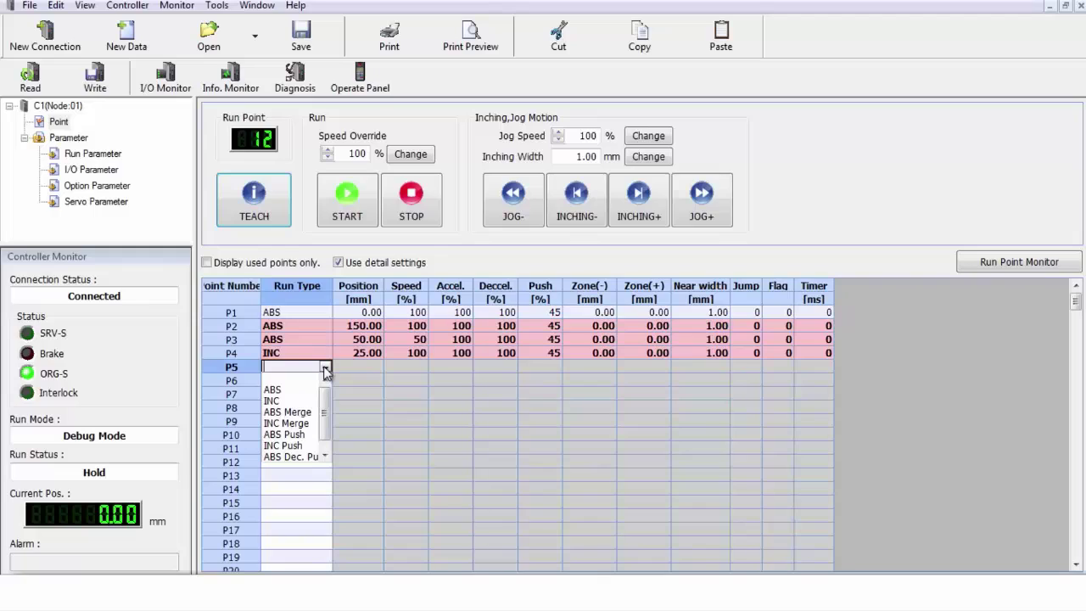
{"action": "left_click", "coordinate": [287, 401]}
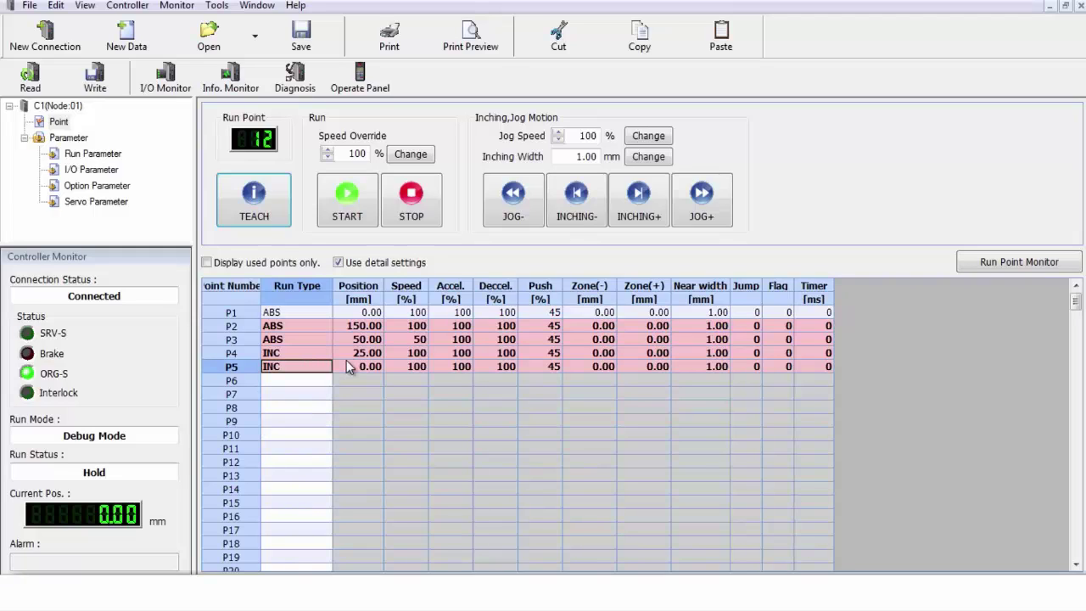
{"action": "left_click", "coordinate": [346, 360]}
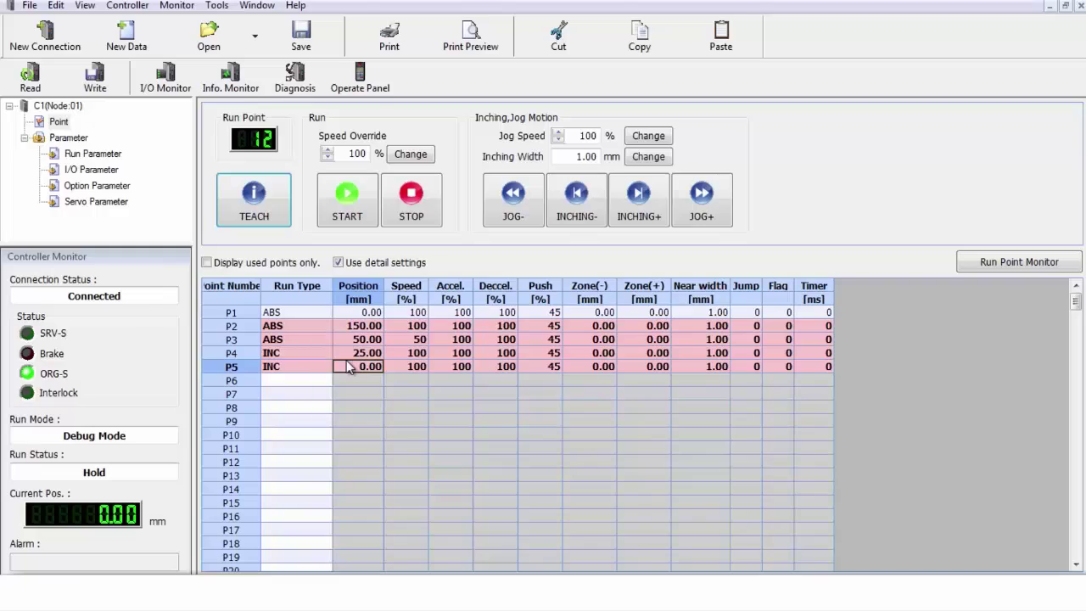
{"action": "type", "text": "25"}
{"action": "key", "text": "Return"}
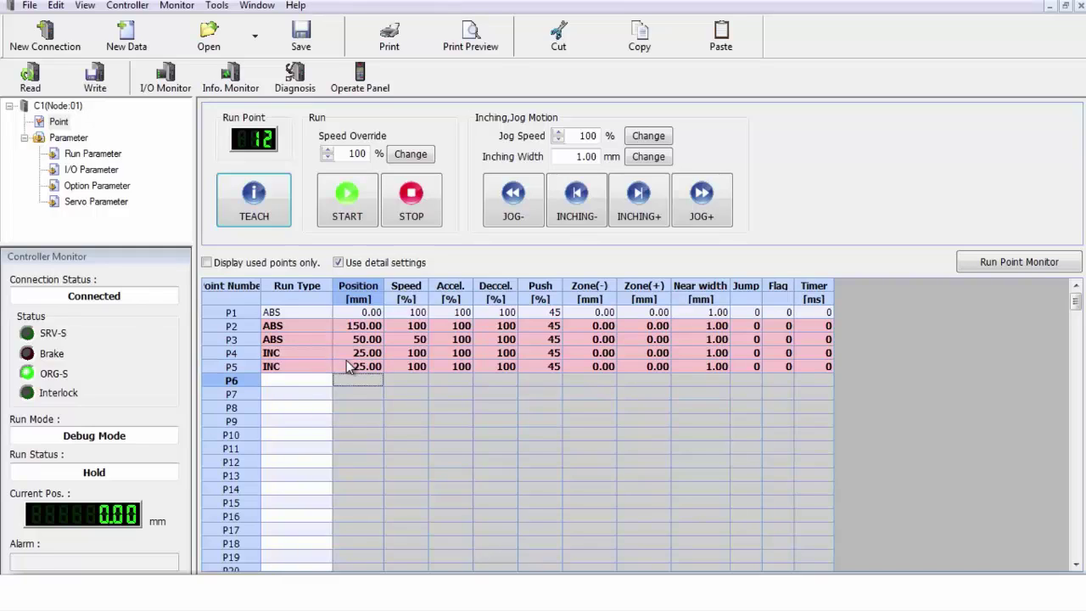
Set the run type of point P6 to ABS in the point table
{"action": "left_click", "coordinate": [279, 384]}
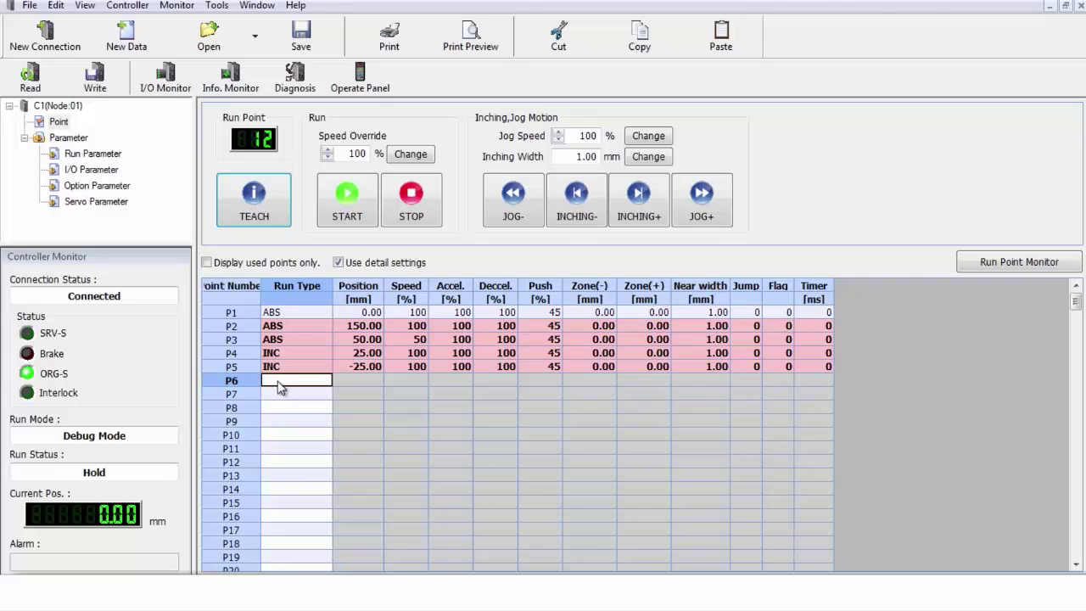
{"action": "left_click", "coordinate": [280, 388]}
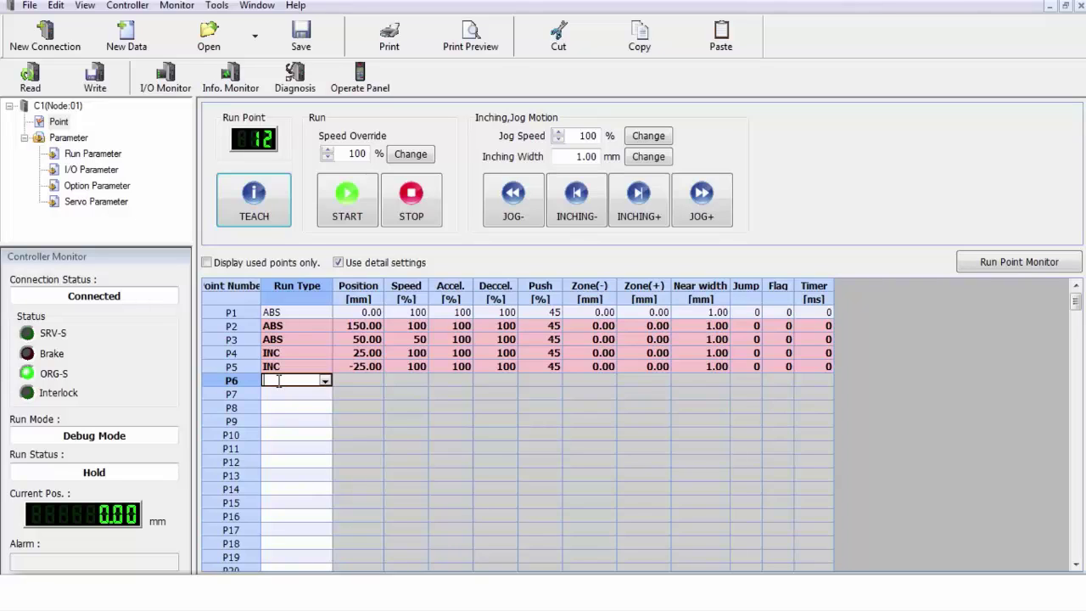
{"action": "left_click", "coordinate": [326, 381]}
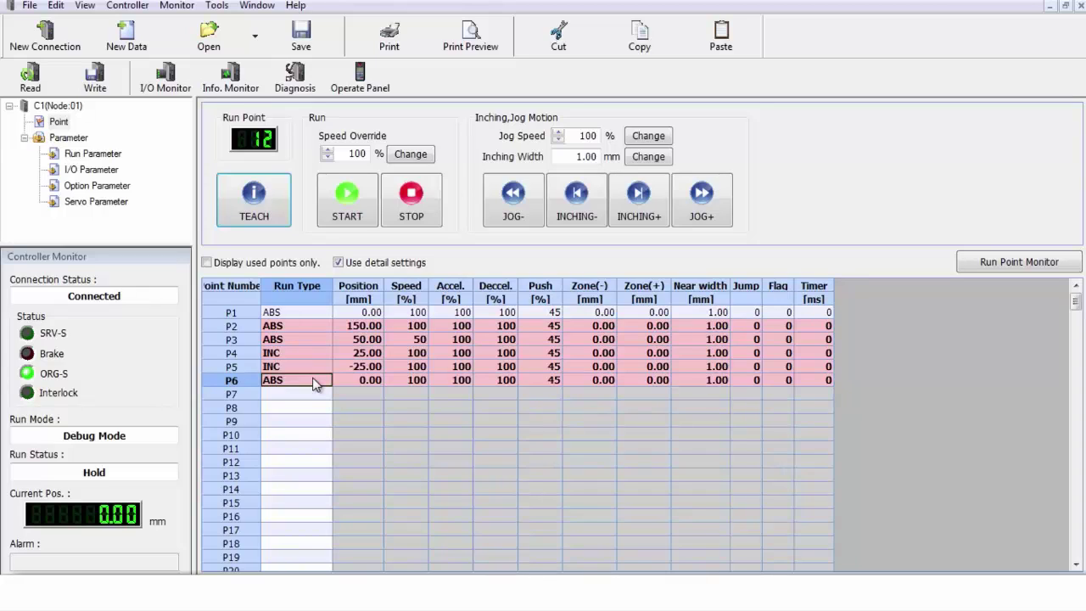
Chain the points into a loop by setting the Jump values of P1 to P6 to 2, 3, 4, 5, 6 and 1
{"action": "left_click", "coordinate": [749, 312]}
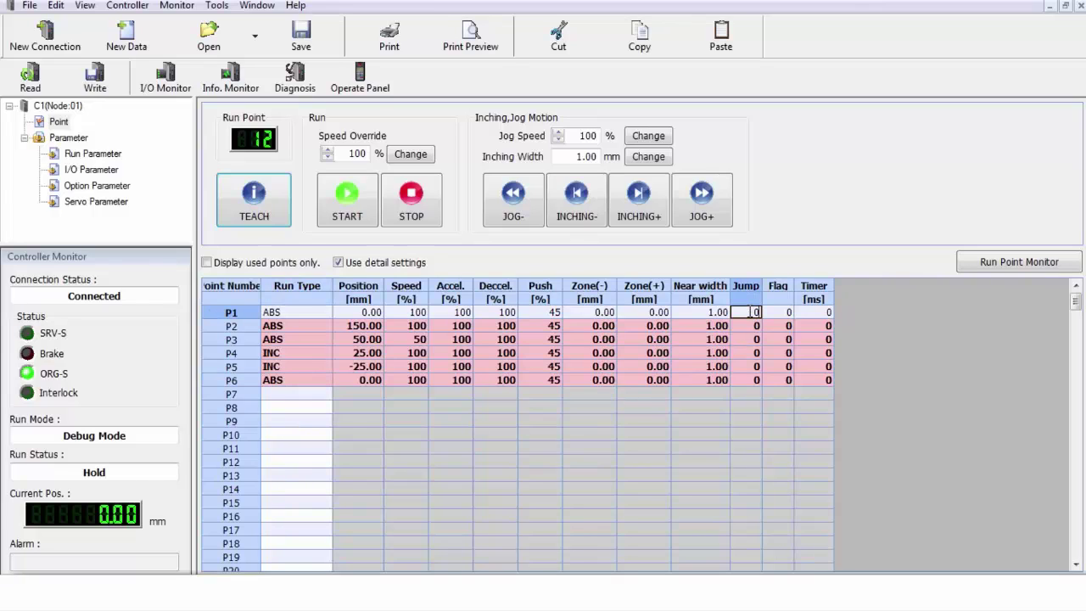
{"action": "double_click", "coordinate": [749, 312]}
{"action": "type", "text": "2"}
{"action": "key", "text": "Return"}
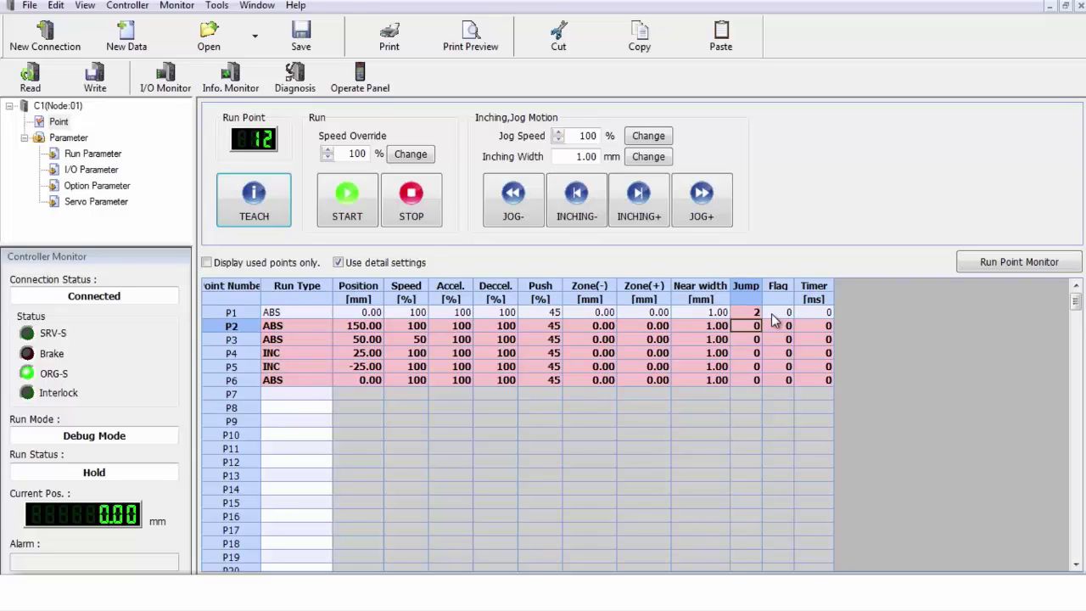
{"action": "type", "text": "3"}
{"action": "key", "text": "Return"}
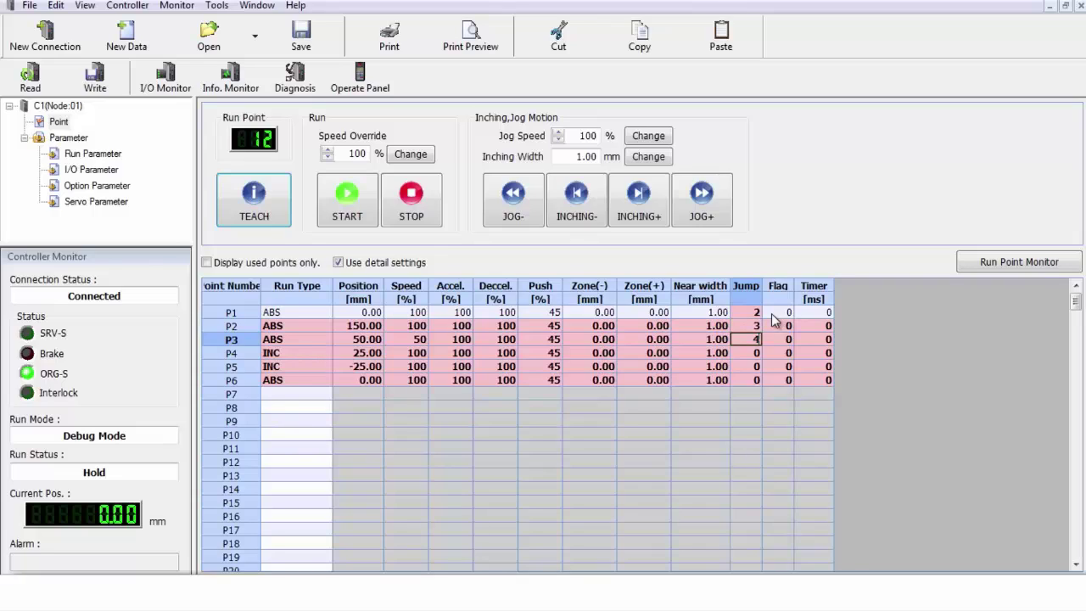
{"action": "type", "text": "4"}
{"action": "key", "text": "Return"}
{"action": "type", "text": "5"}
{"action": "key", "text": "Return"}
{"action": "type", "text": "6"}
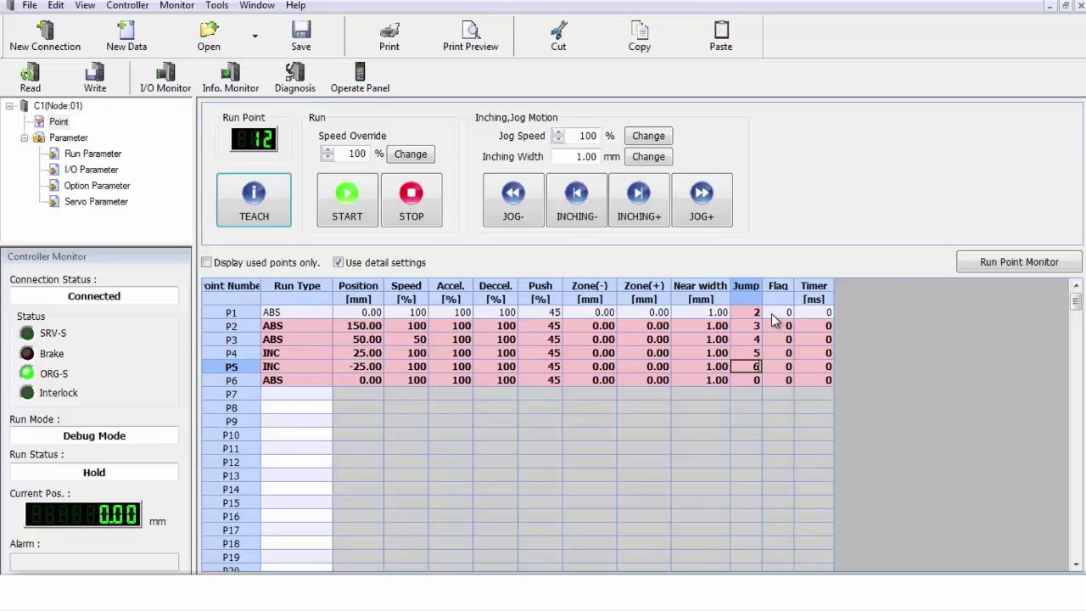
{"action": "key", "text": "Return"}
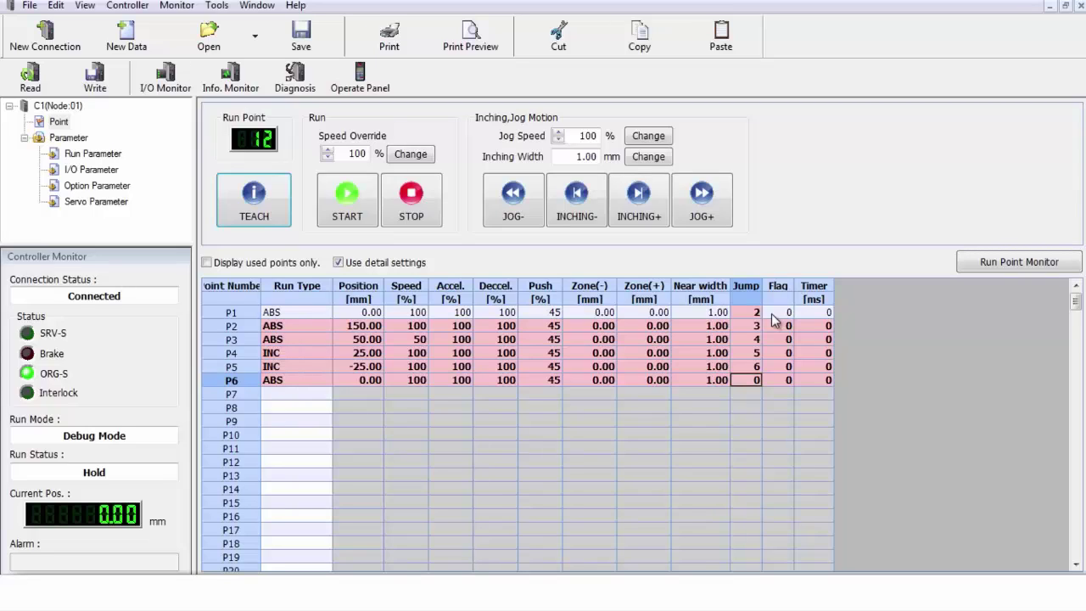
{"action": "type", "text": "1"}
{"action": "key", "text": "Return"}
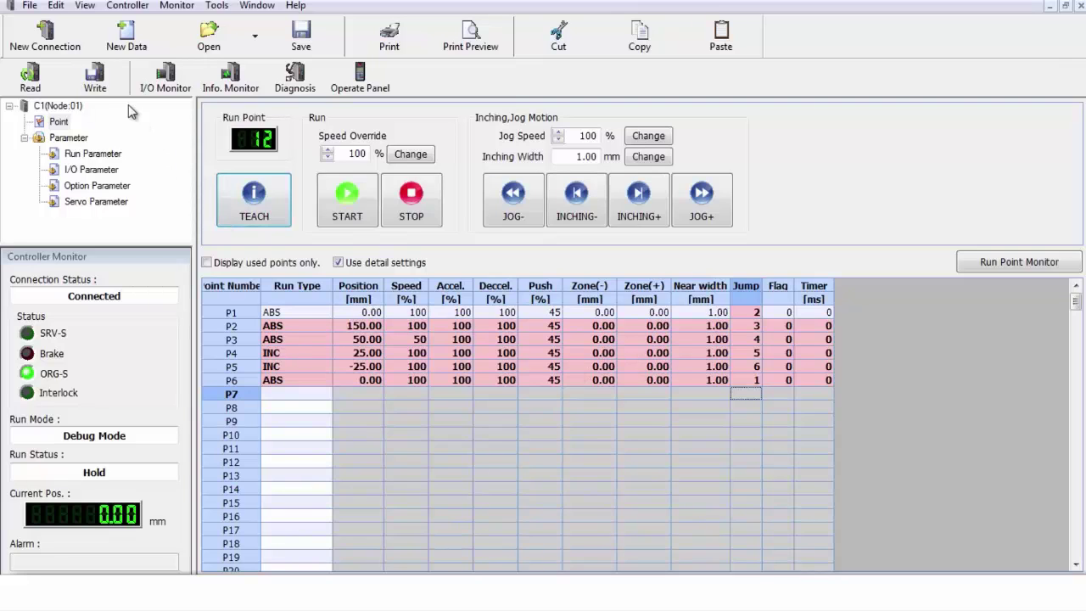
Write the changed data for points P1 to P6 to the controller
{"action": "left_click", "coordinate": [97, 77]}
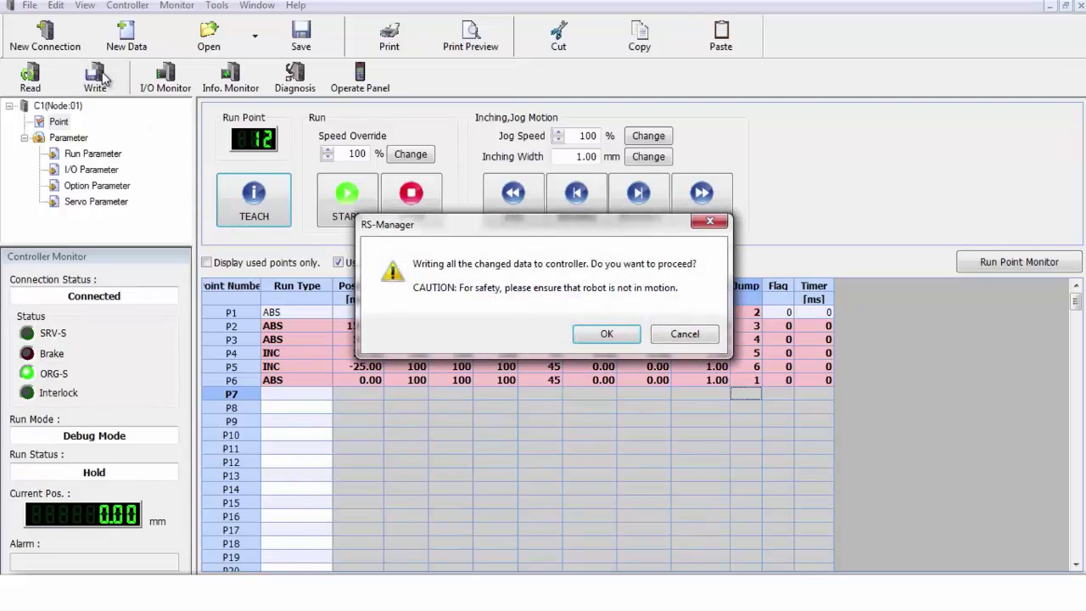
{"action": "left_click", "coordinate": [604, 334]}
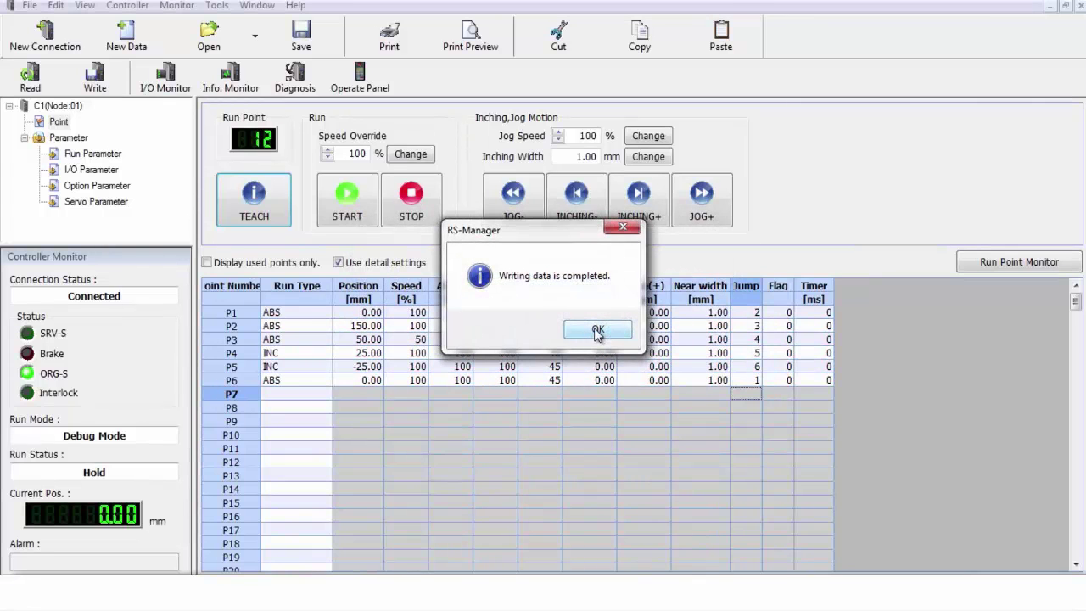
{"action": "left_click", "coordinate": [597, 331]}
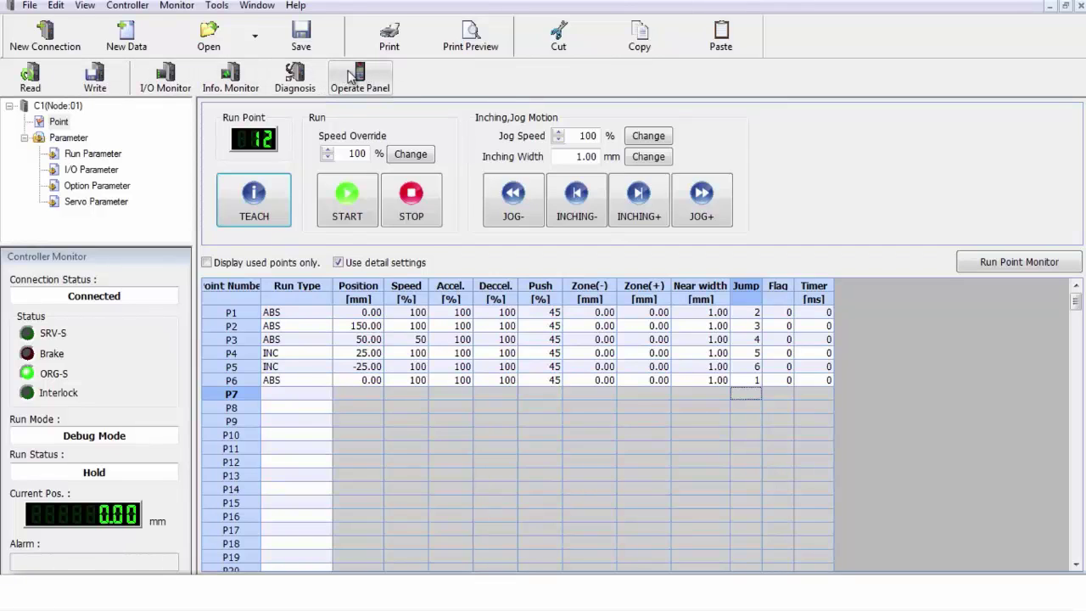
Turn the servo on and run an origin search from the operate panel, leaving the panel clear of the point table
{"action": "left_click", "coordinate": [369, 76]}
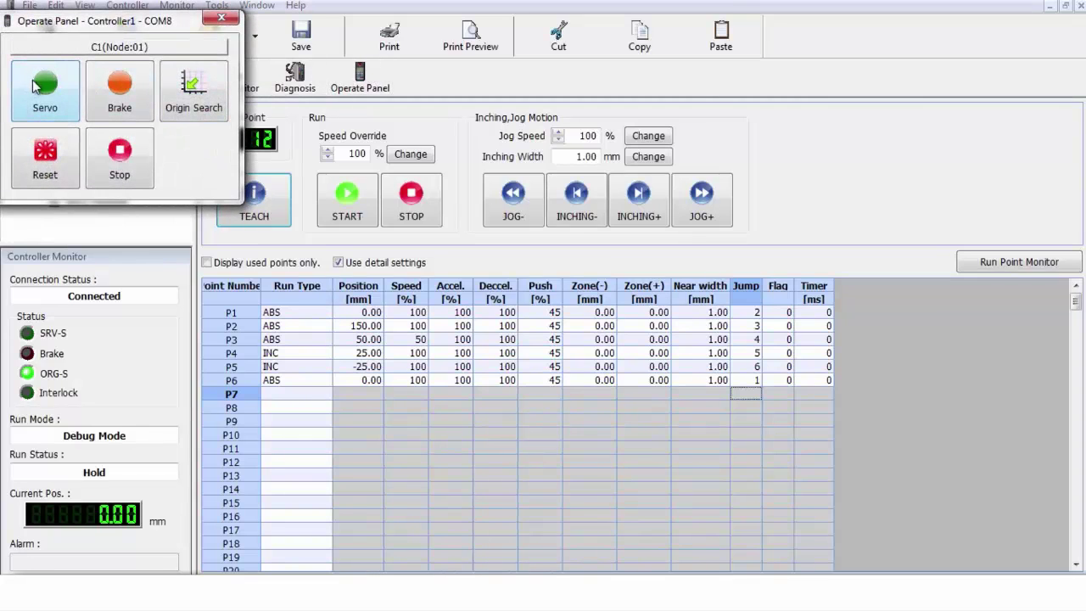
{"action": "left_click", "coordinate": [33, 79]}
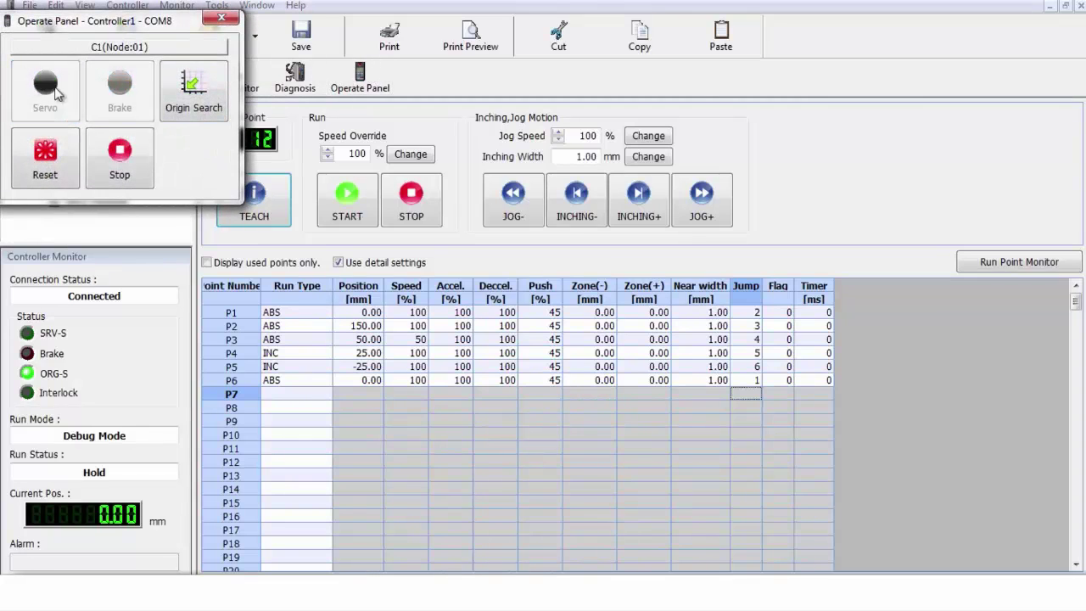
{"action": "left_click", "coordinate": [188, 91]}
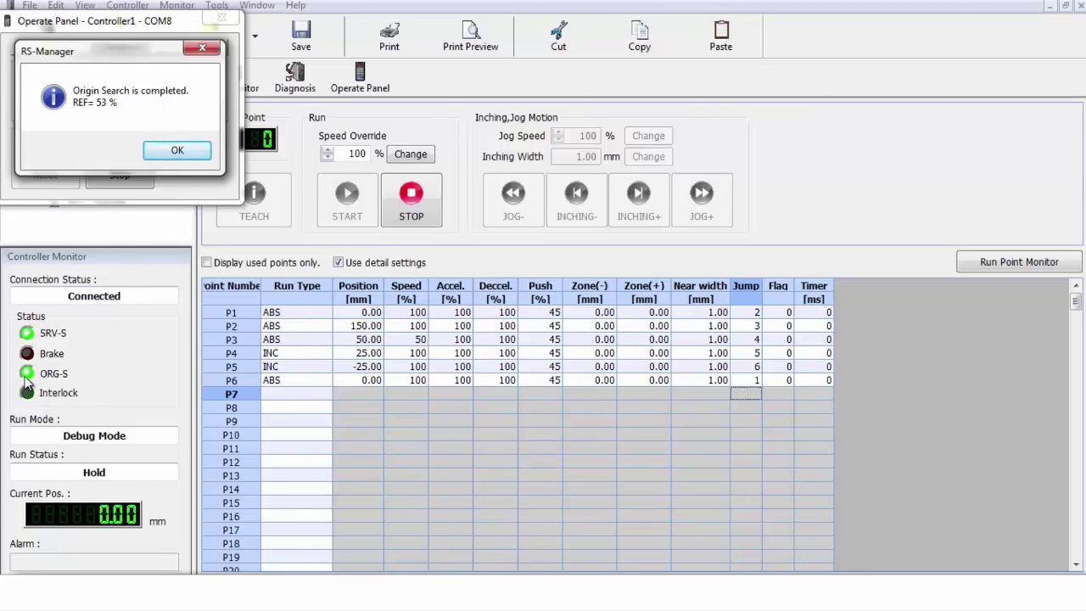
{"action": "left_click", "coordinate": [176, 150]}
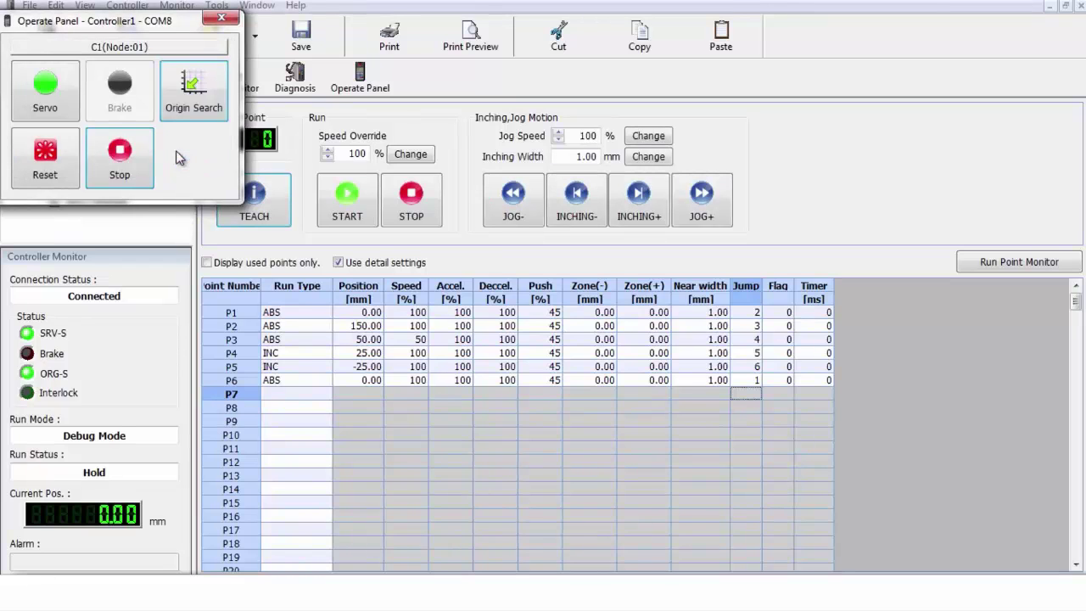
{"action": "left_click_drag", "start_coordinate": [153, 24], "coordinate": [989, 67]}
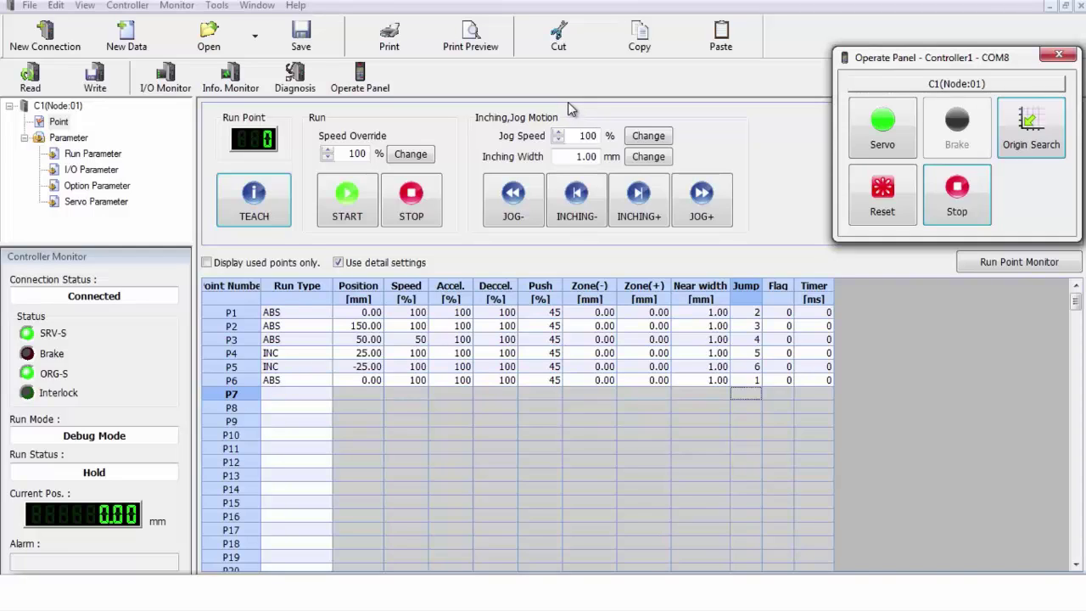
Start the positioning sequence from point P1 at 100% speed override
{"action": "left_click", "coordinate": [222, 313]}
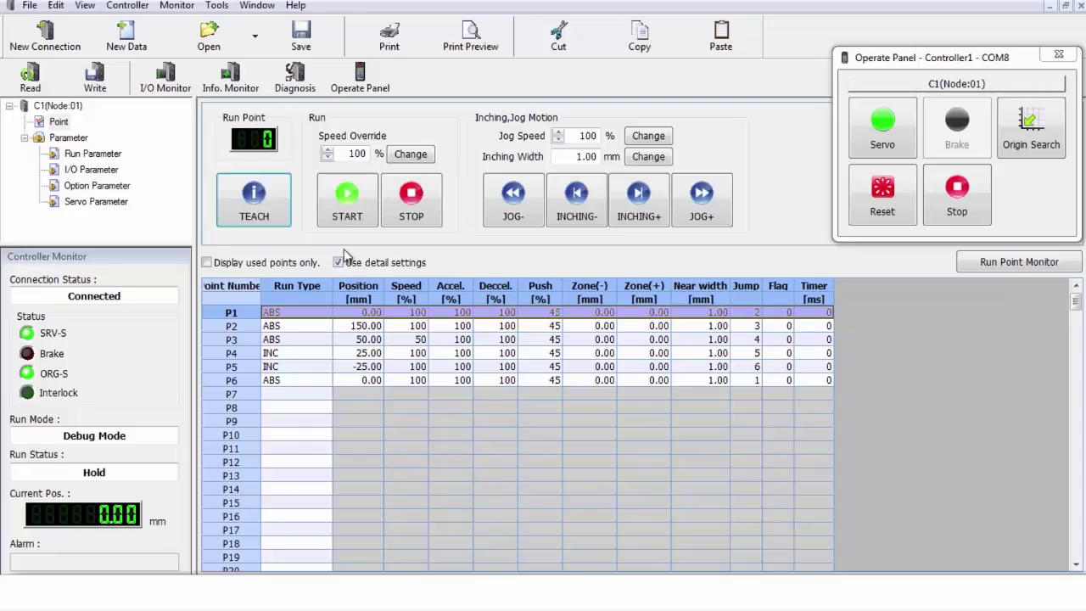
{"action": "left_click", "coordinate": [348, 197]}
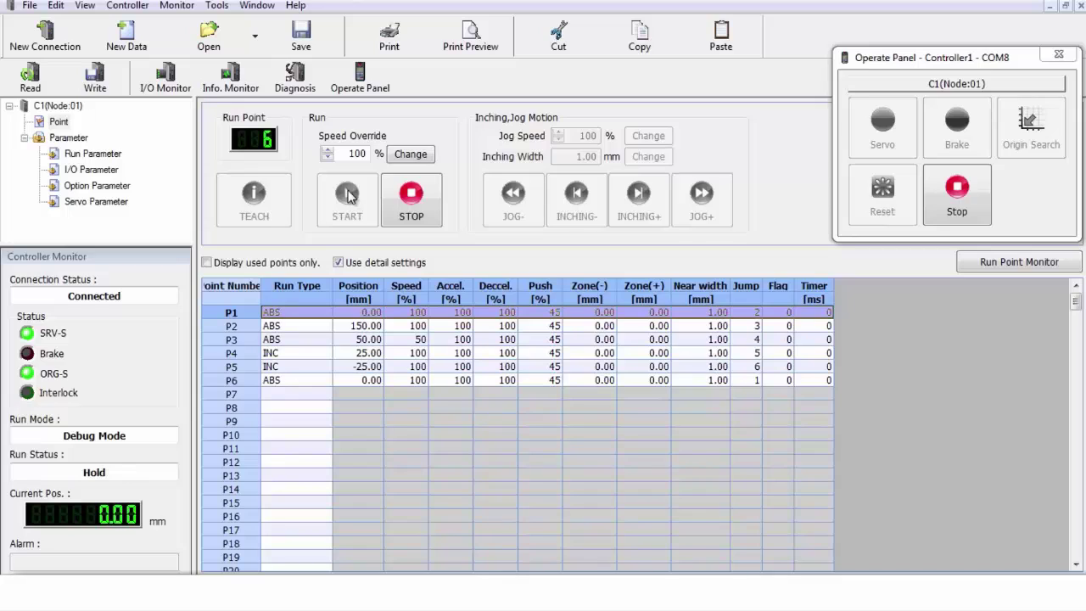
{"action": "left_click", "coordinate": [348, 195]}
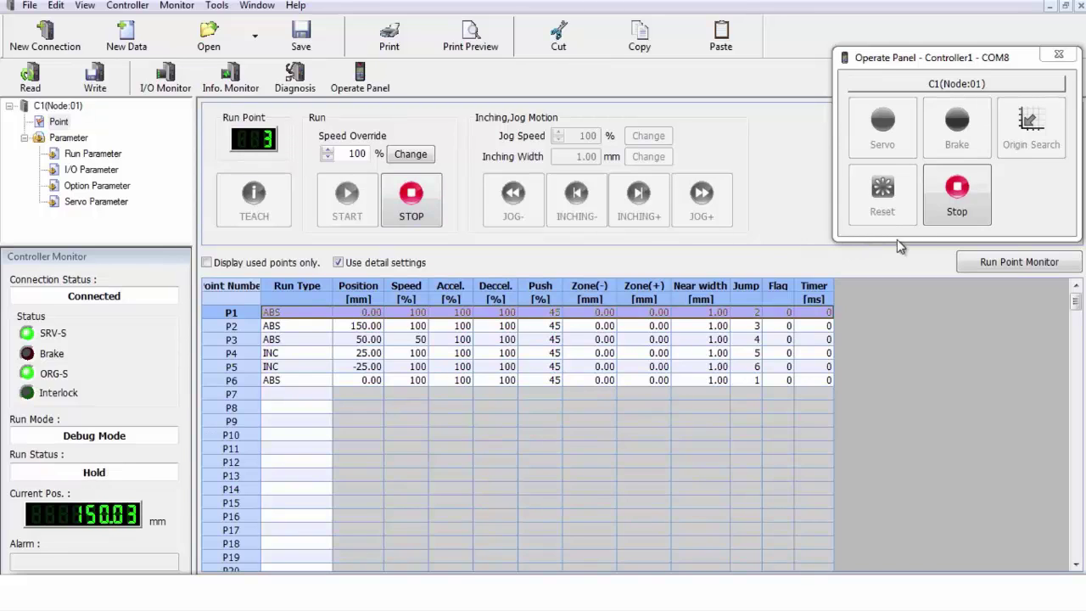
Briefly track the active point in the table with the run point monitor, and stop the robot
{"action": "left_click", "coordinate": [1015, 262]}
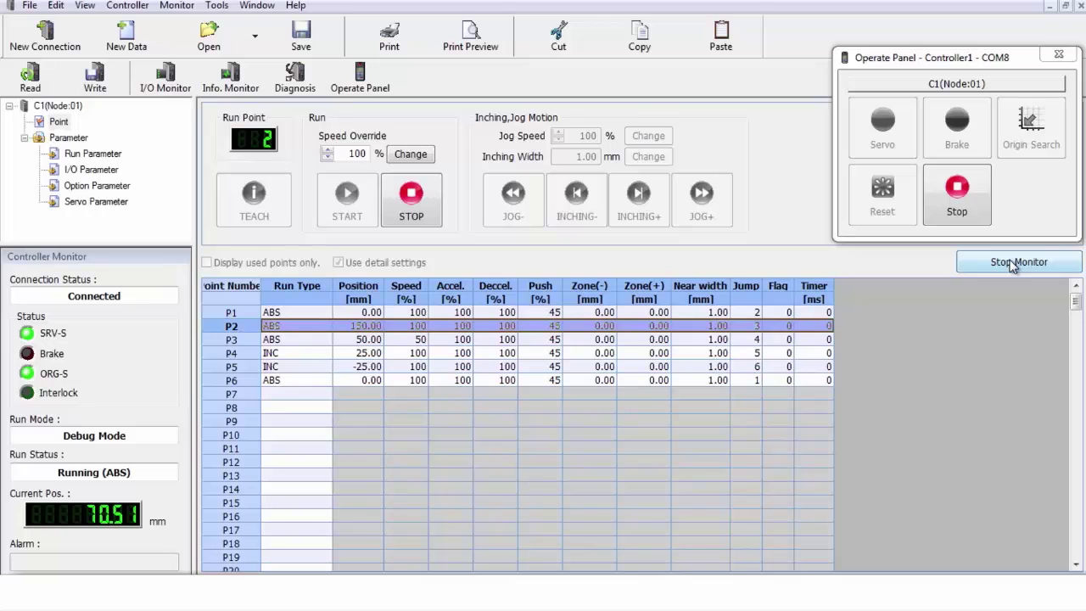
{"action": "left_click", "coordinate": [1012, 266]}
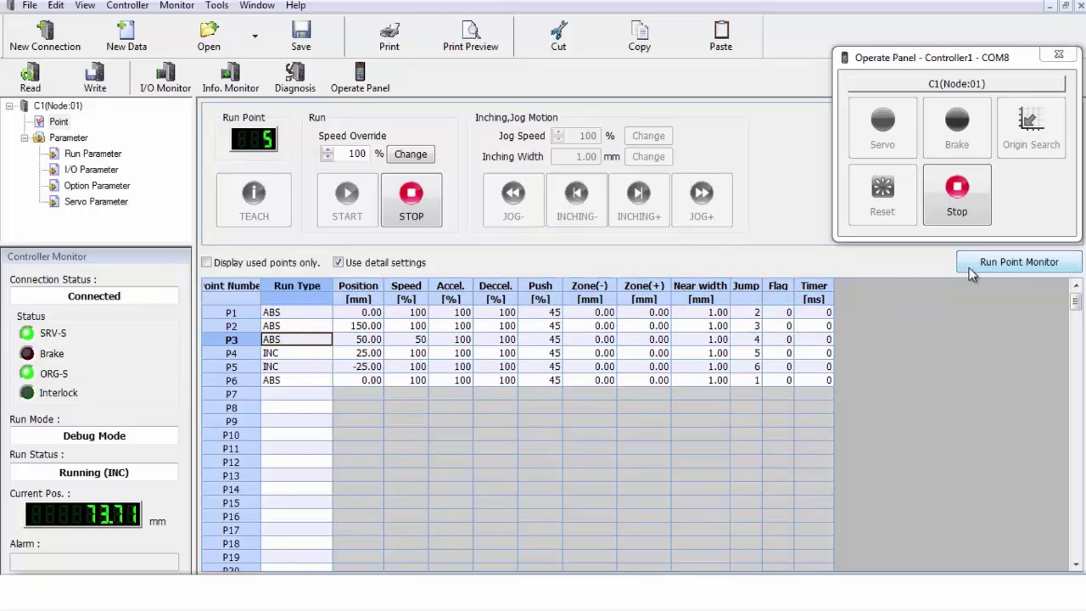
{"action": "left_click", "coordinate": [435, 217]}
{"action": "left_click", "coordinate": [414, 196]}
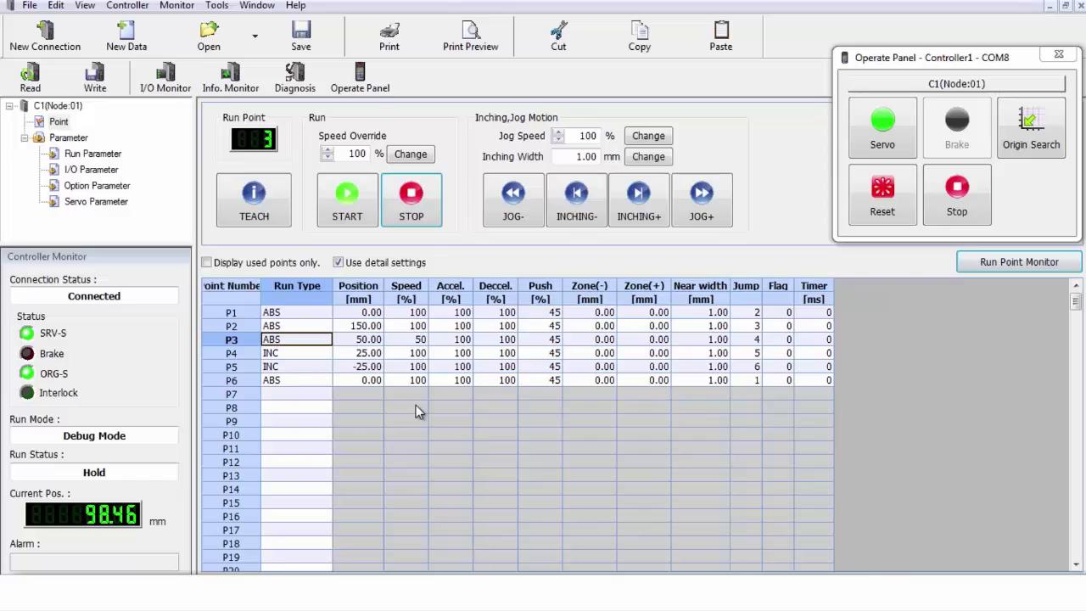
With the position of P6 selected, jog the robot forward and back, and inch it forward in 1 mm increments to 119.44 mm
{"action": "left_click", "coordinate": [367, 381]}
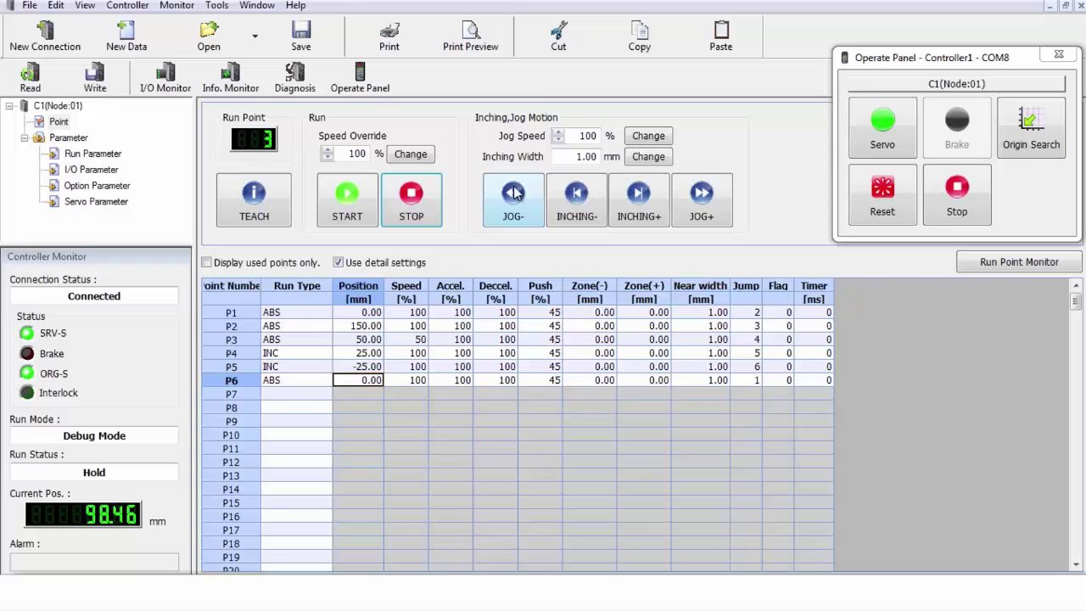
{"action": "left_click", "coordinate": [701, 196]}
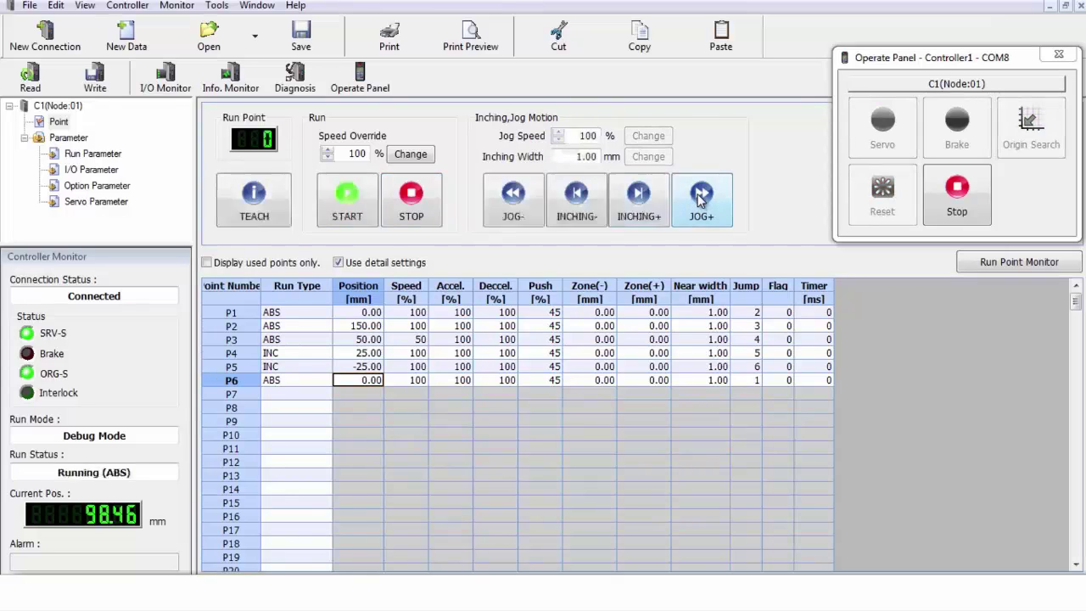
{"action": "left_click", "coordinate": [700, 195]}
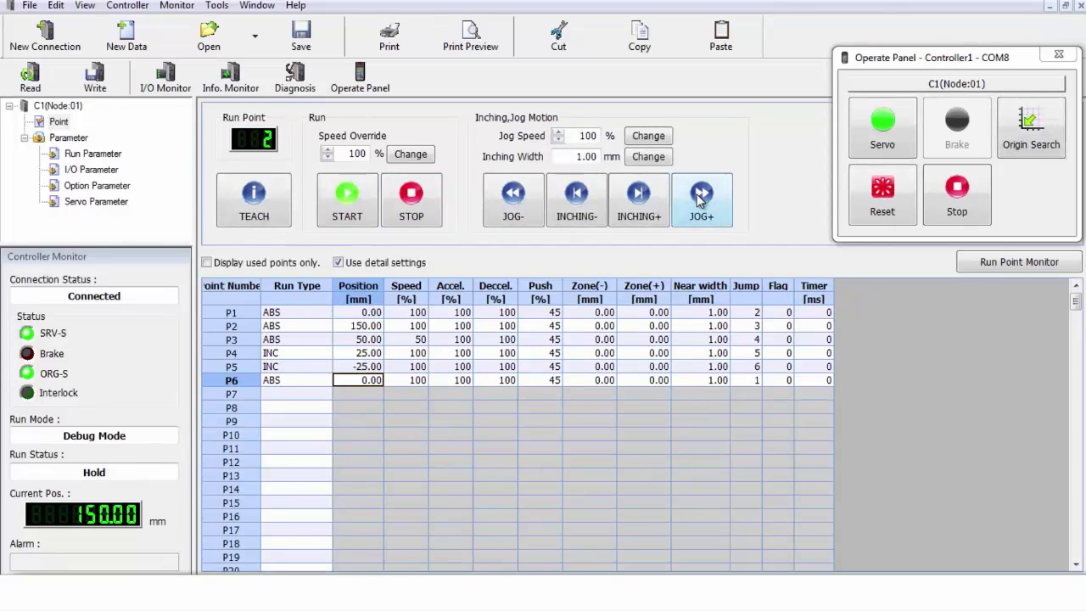
{"action": "left_click", "coordinate": [510, 199]}
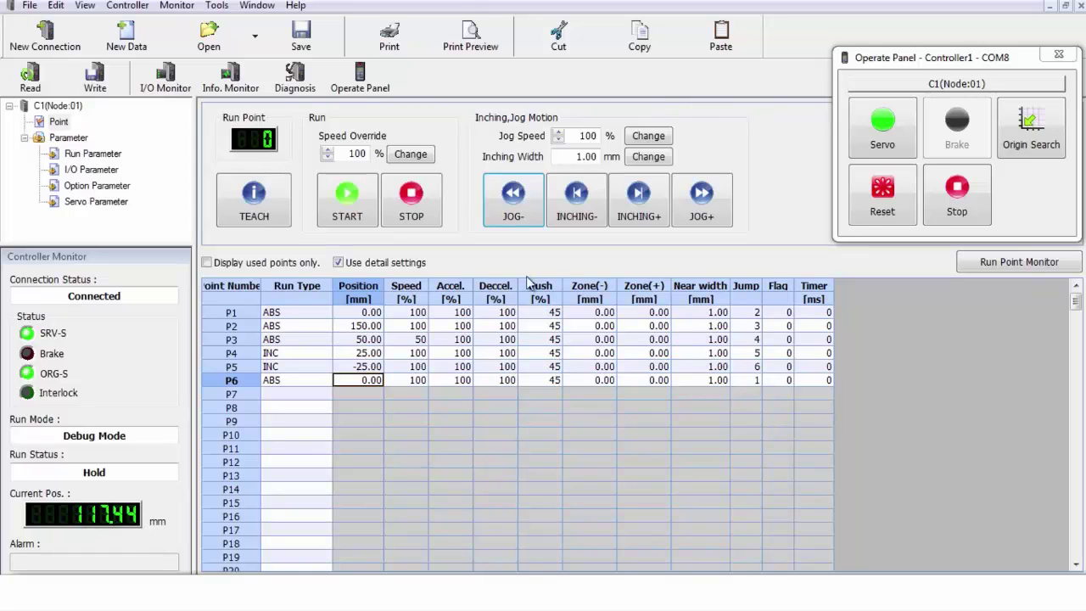
{"action": "left_click", "coordinate": [638, 196]}
{"action": "left_click", "coordinate": [638, 196]}
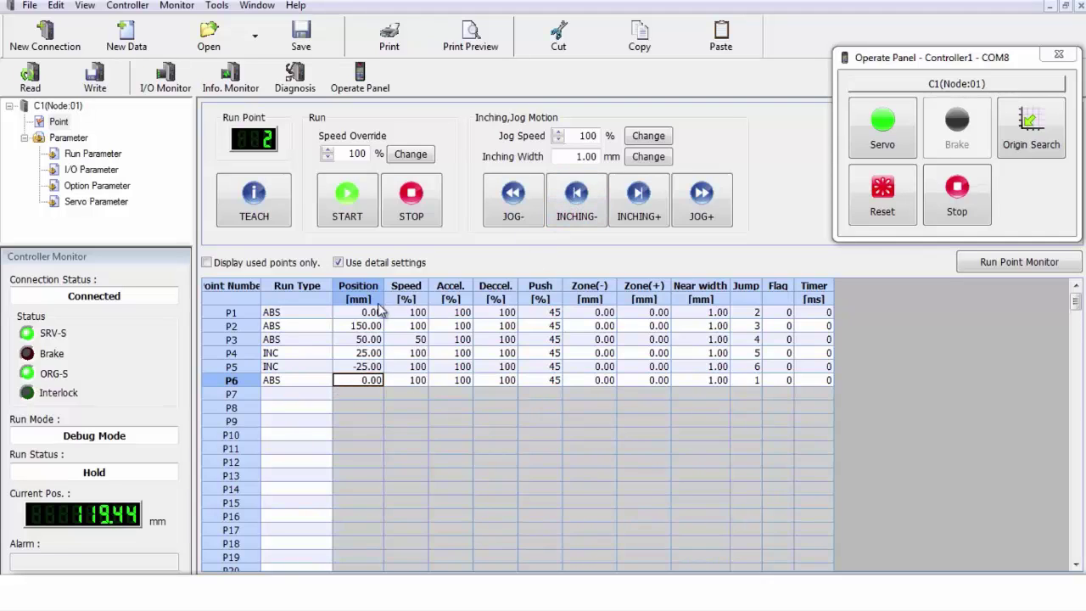
Teach the robot's current position of 119.44 mm into P6 and write the change to the controller
{"action": "left_click", "coordinate": [253, 197]}
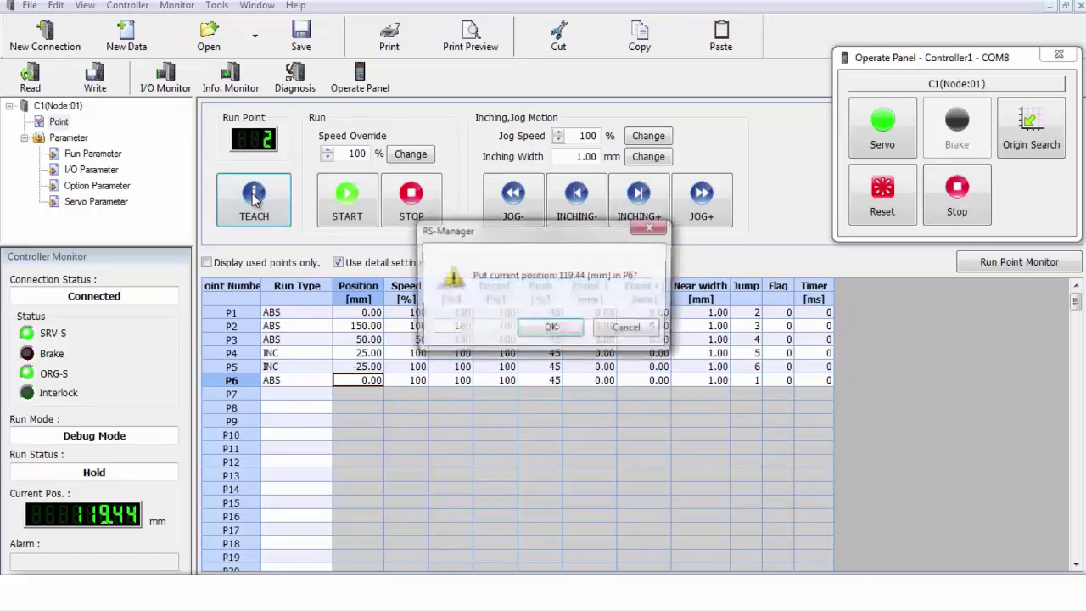
{"action": "left_click", "coordinate": [548, 330]}
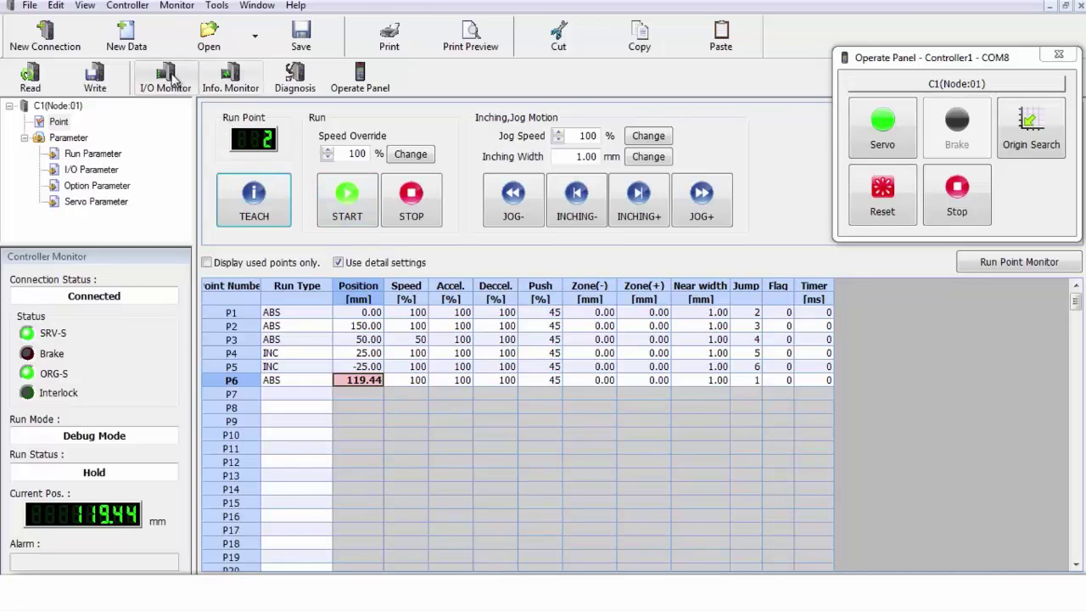
{"action": "left_click", "coordinate": [94, 78]}
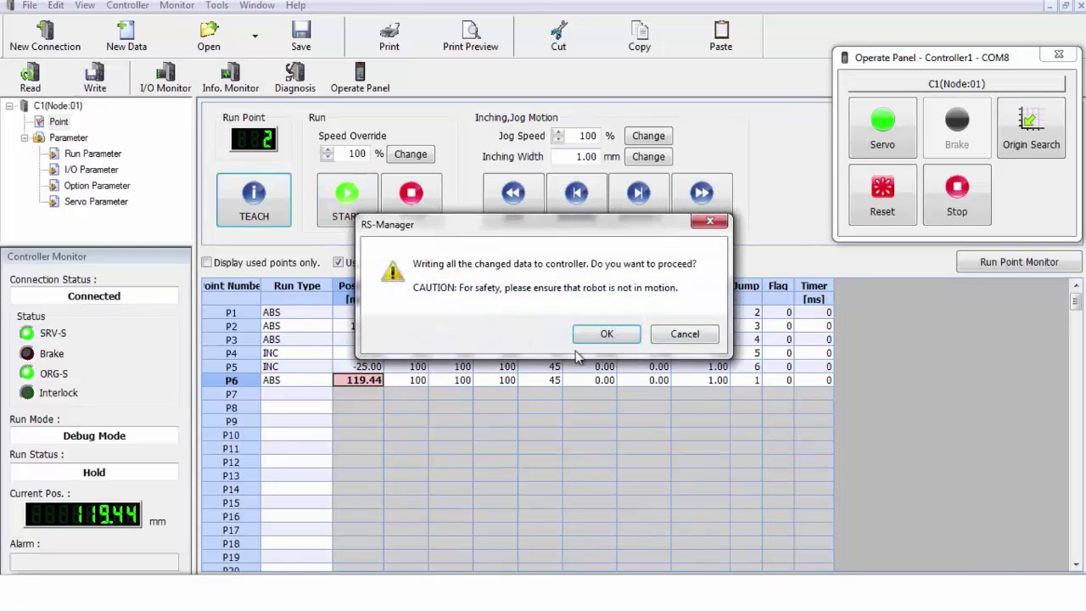
{"action": "left_click", "coordinate": [611, 332]}
{"action": "left_click", "coordinate": [582, 334]}
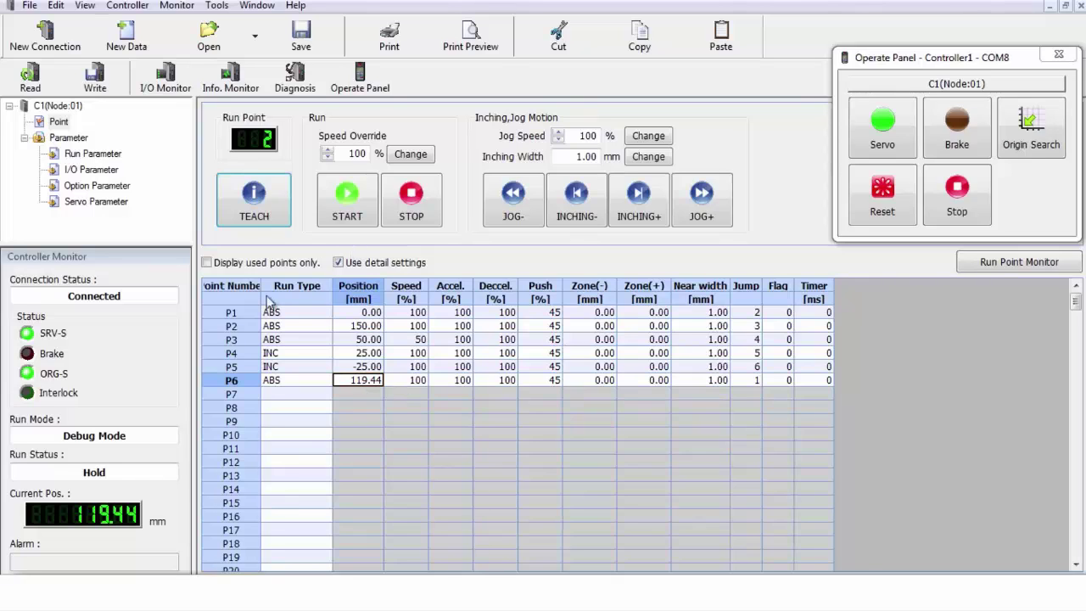
Run the updated sequence from point P1 with the run point monitor turned on
{"action": "left_click", "coordinate": [230, 313]}
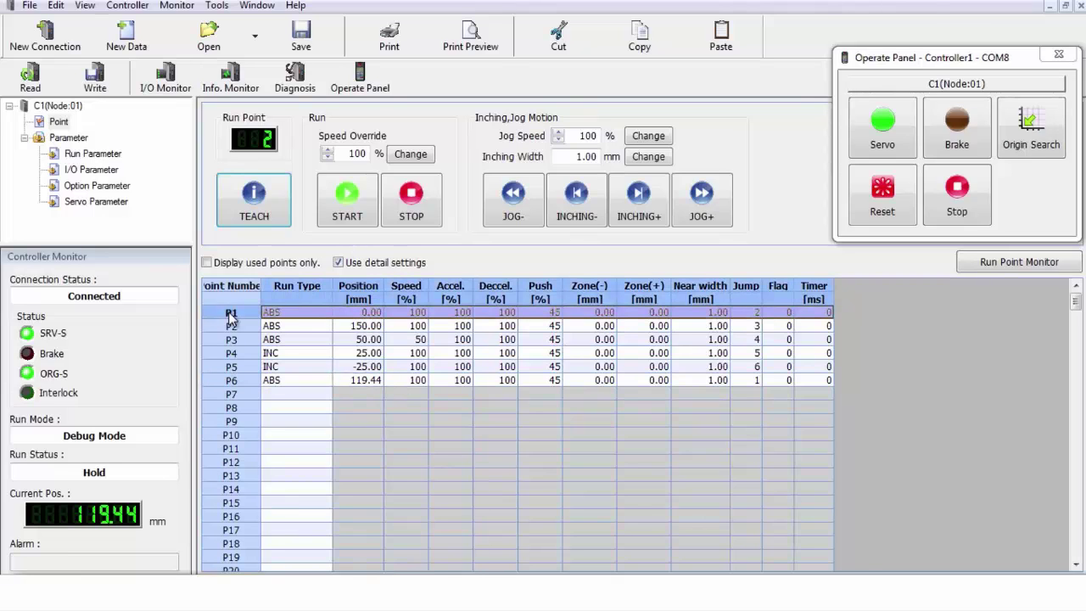
{"action": "left_click", "coordinate": [346, 204]}
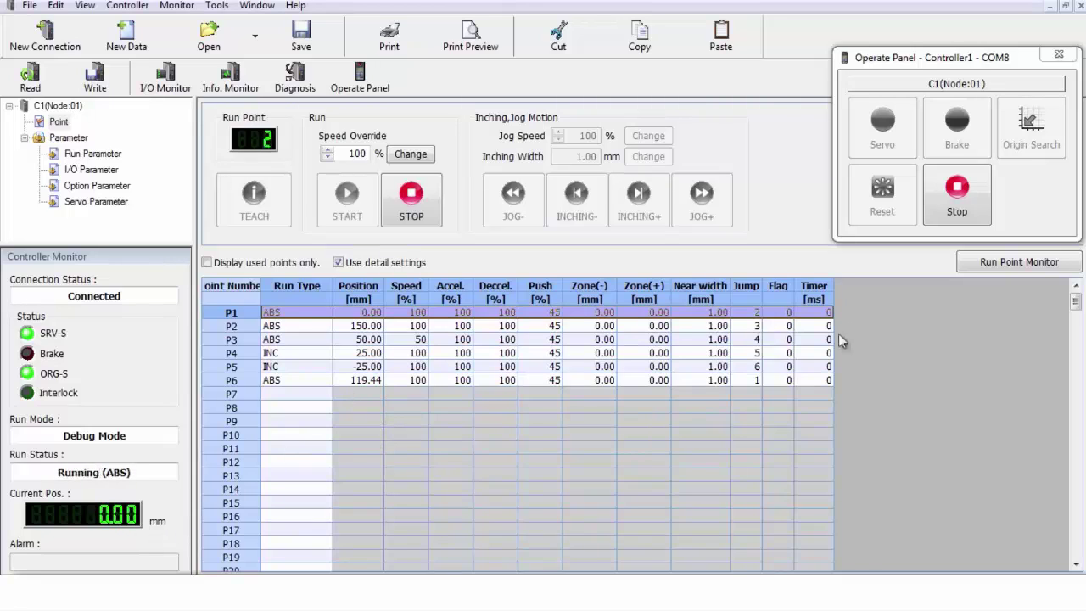
{"action": "left_click", "coordinate": [990, 263]}
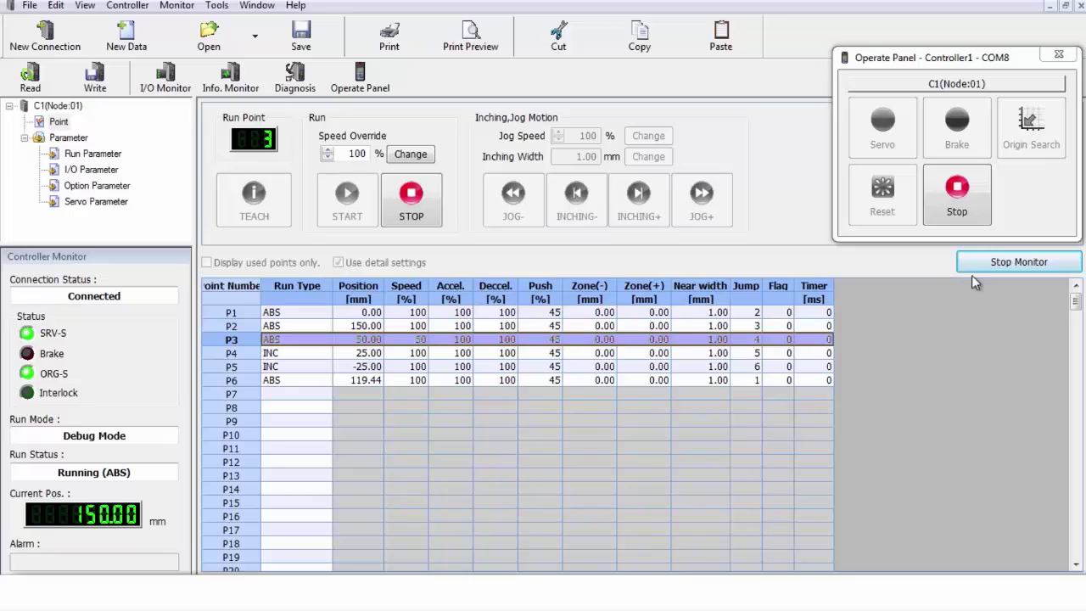
Check the controller's input and output signals and its status and run information while the sequence runs
{"action": "left_click", "coordinate": [166, 78]}
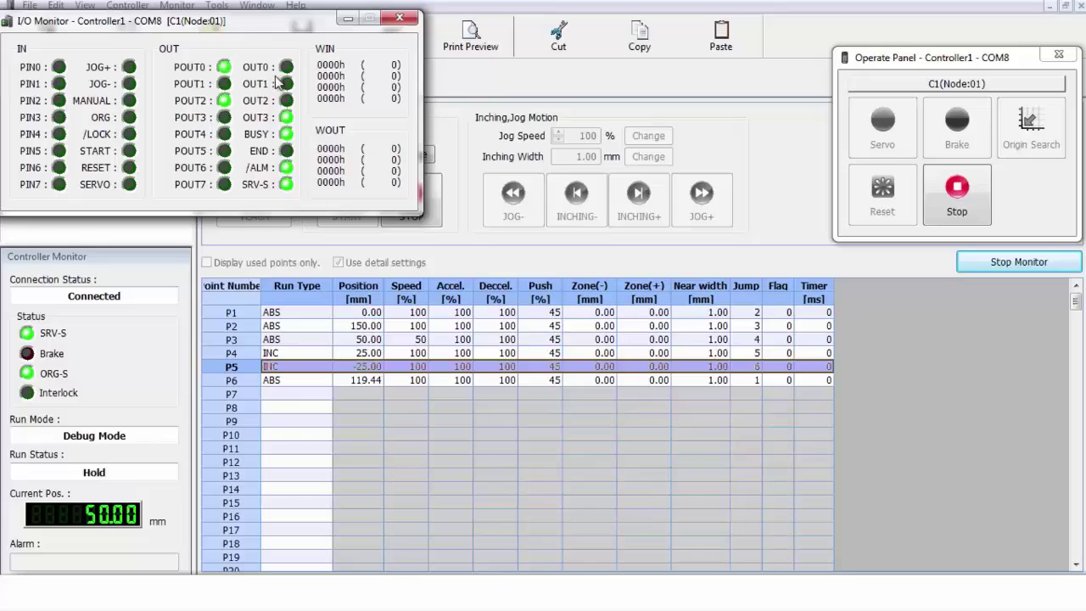
{"action": "left_click", "coordinate": [403, 20]}
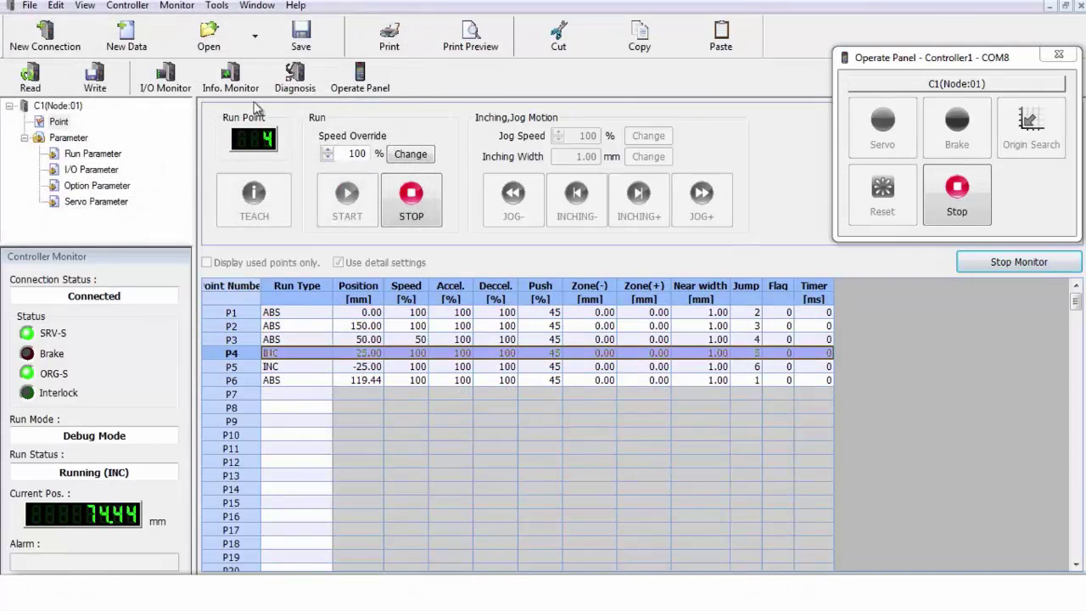
{"action": "left_click", "coordinate": [231, 83]}
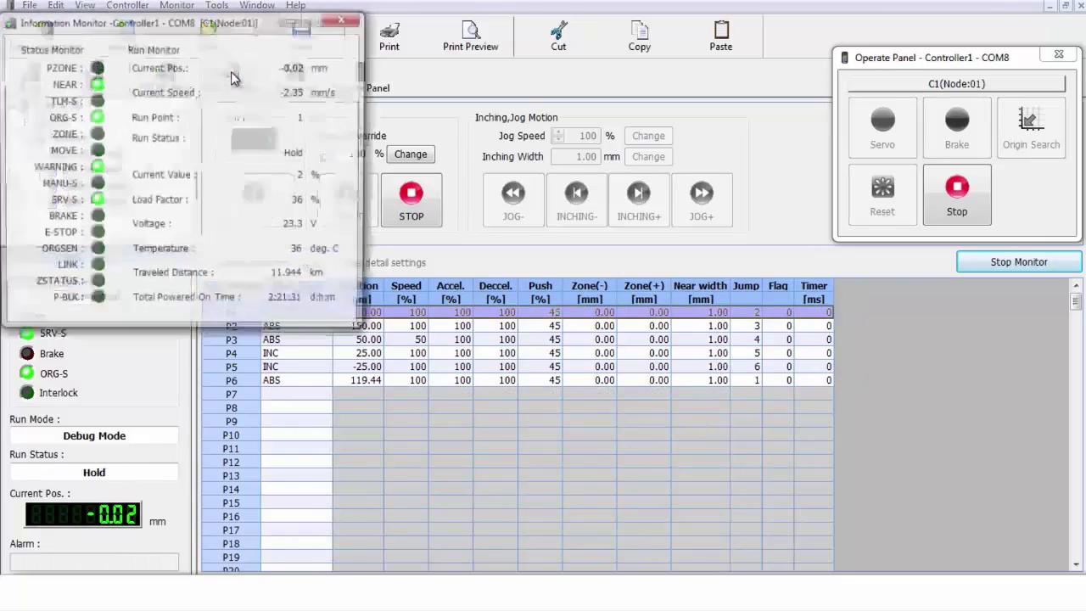
{"action": "left_click_drag", "start_coordinate": [204, 21], "coordinate": [632, 20]}
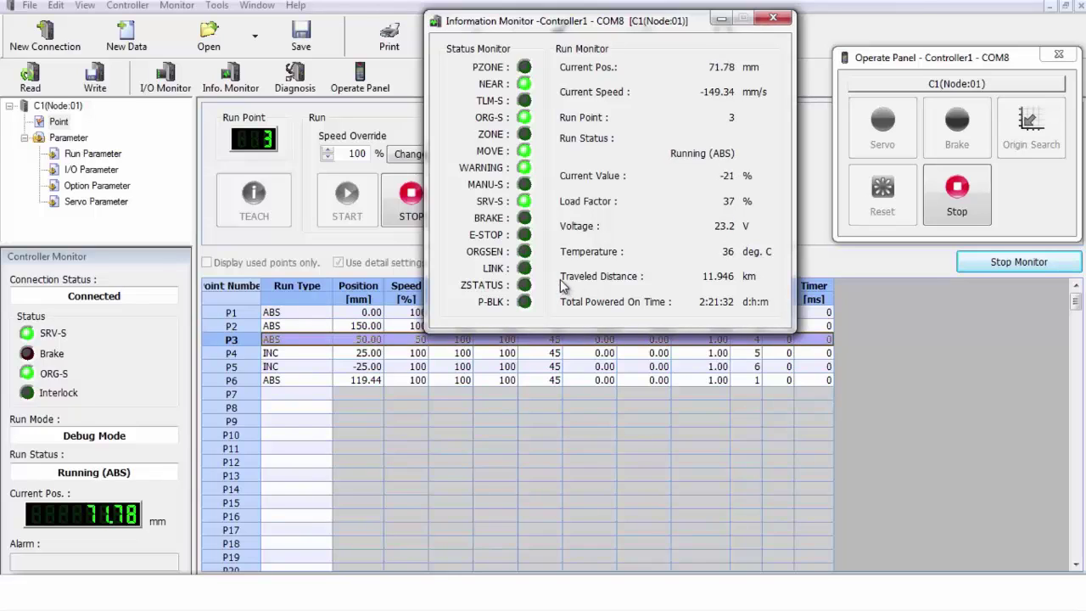
{"action": "left_click", "coordinate": [774, 20]}
Review the controller's alarms, warnings and alarm history in the diagnosis
{"action": "left_click", "coordinate": [294, 78]}
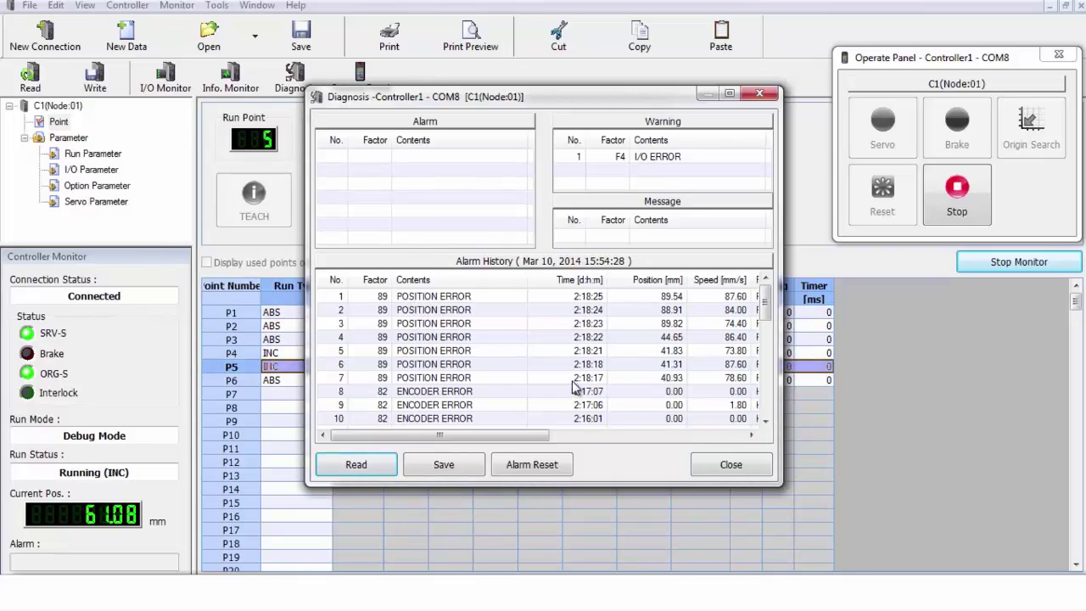
{"action": "left_click", "coordinate": [746, 475]}
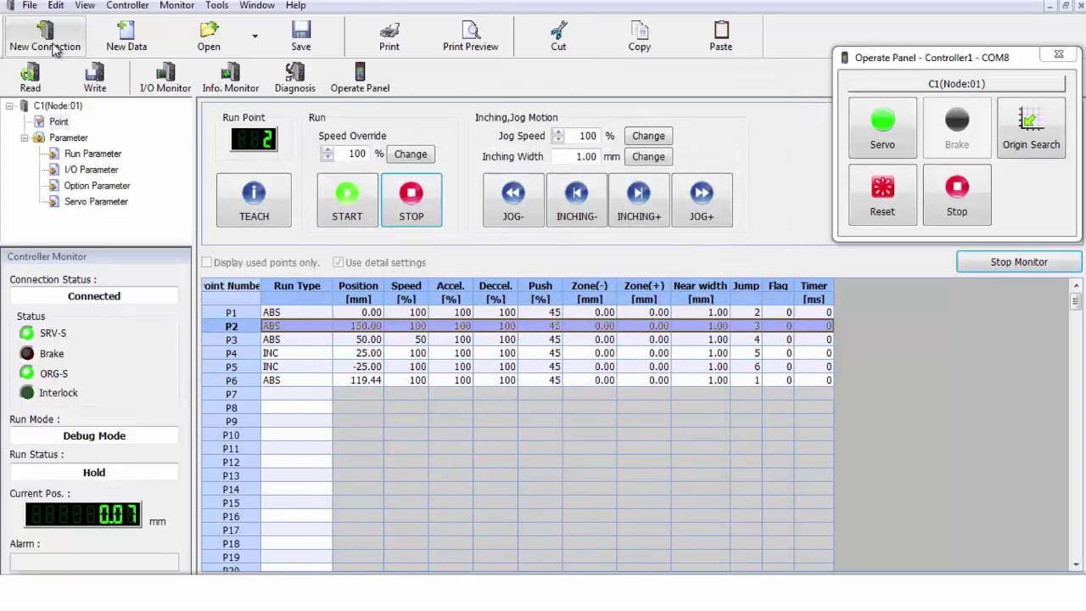
Save the controller data under the file name Controller2 in Documents, replacing the existing file
{"action": "left_click", "coordinate": [29, 11]}
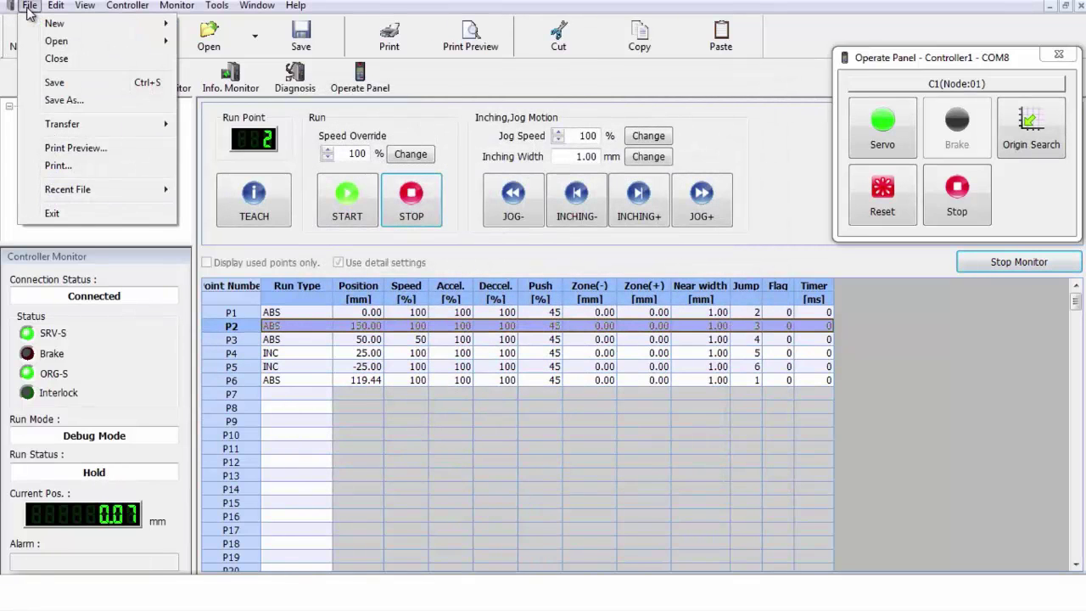
{"action": "left_click", "coordinate": [51, 99]}
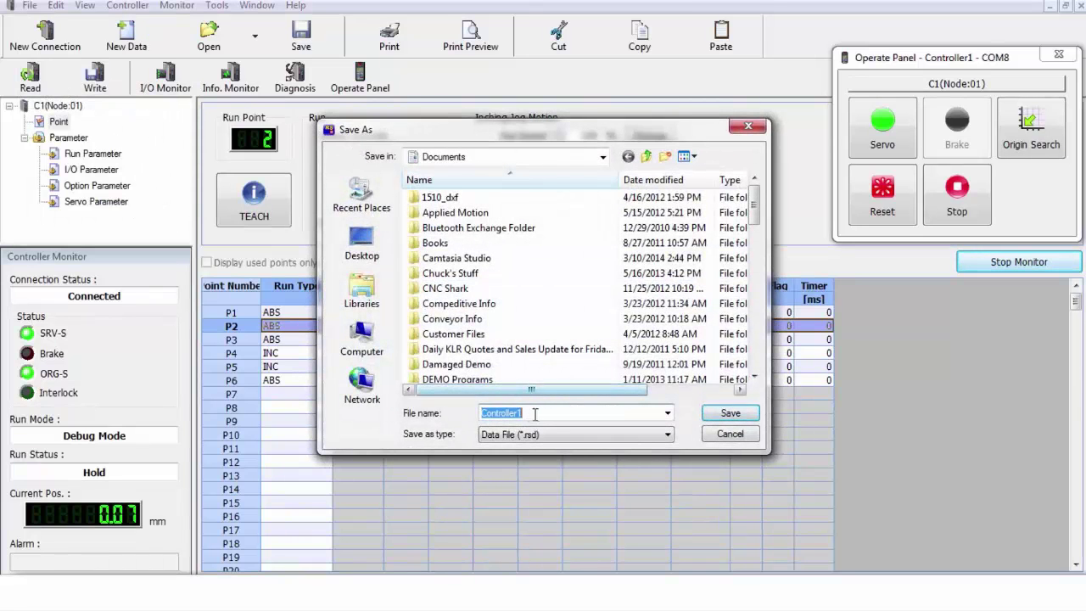
{"action": "left_click", "coordinate": [535, 413]}
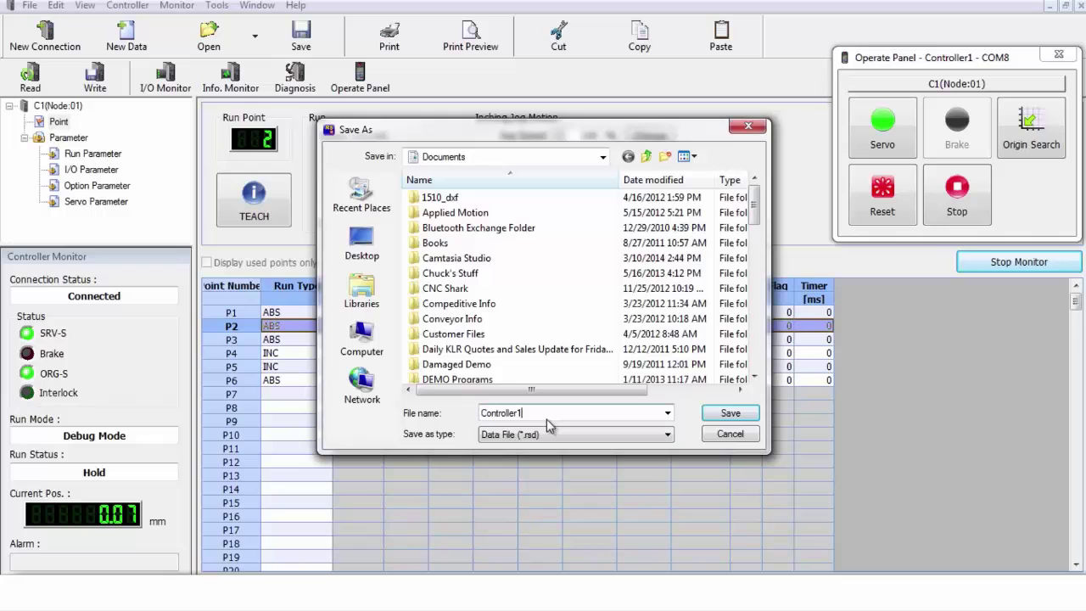
{"action": "key", "text": "BackSpace"}
{"action": "type", "text": "2"}
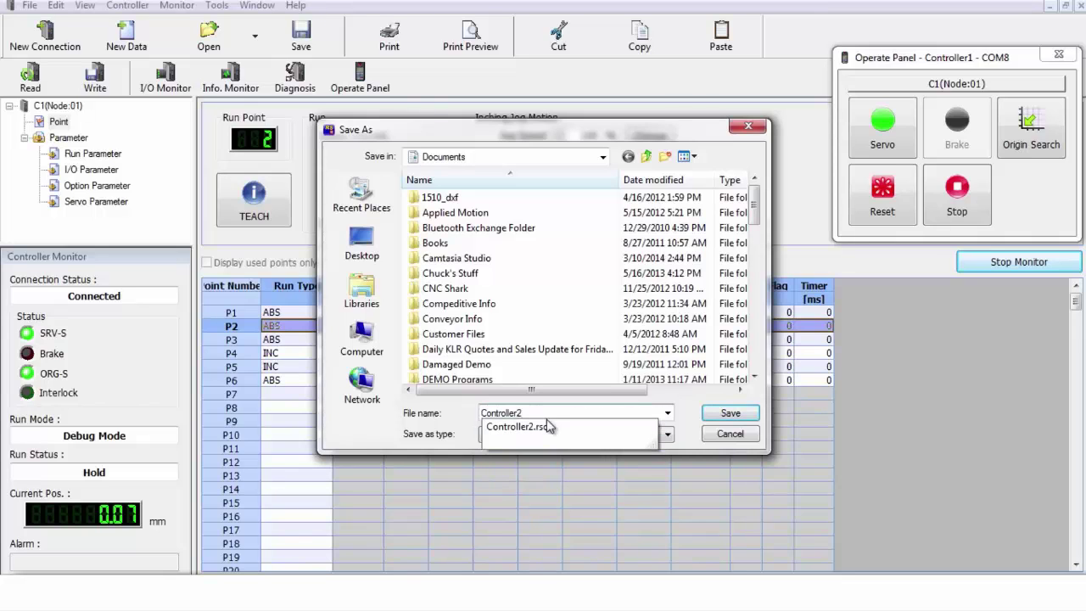
{"action": "left_click", "coordinate": [735, 416]}
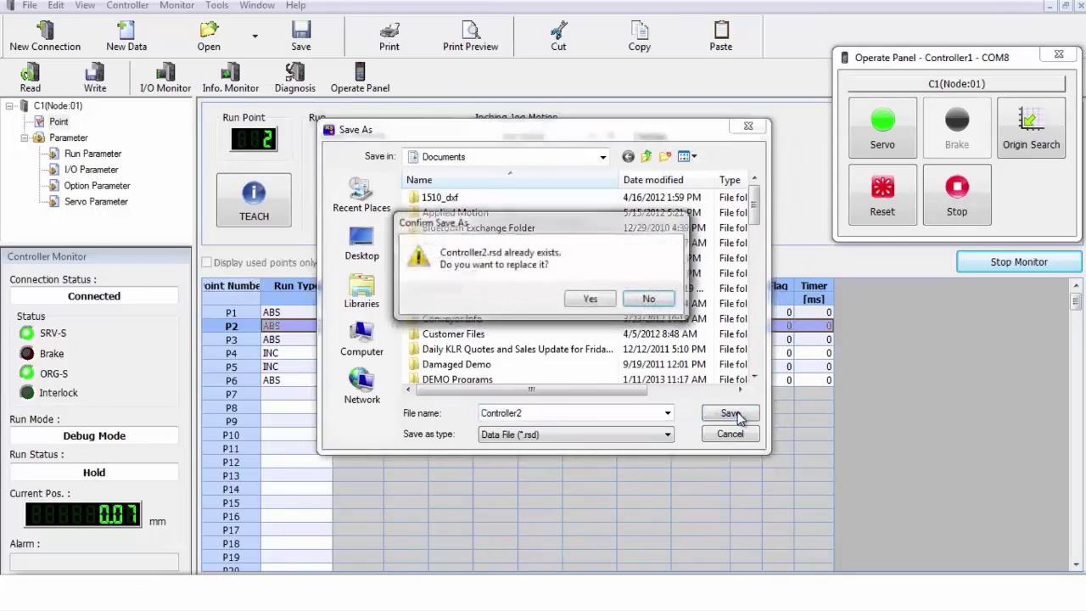
{"action": "left_click", "coordinate": [589, 299]}
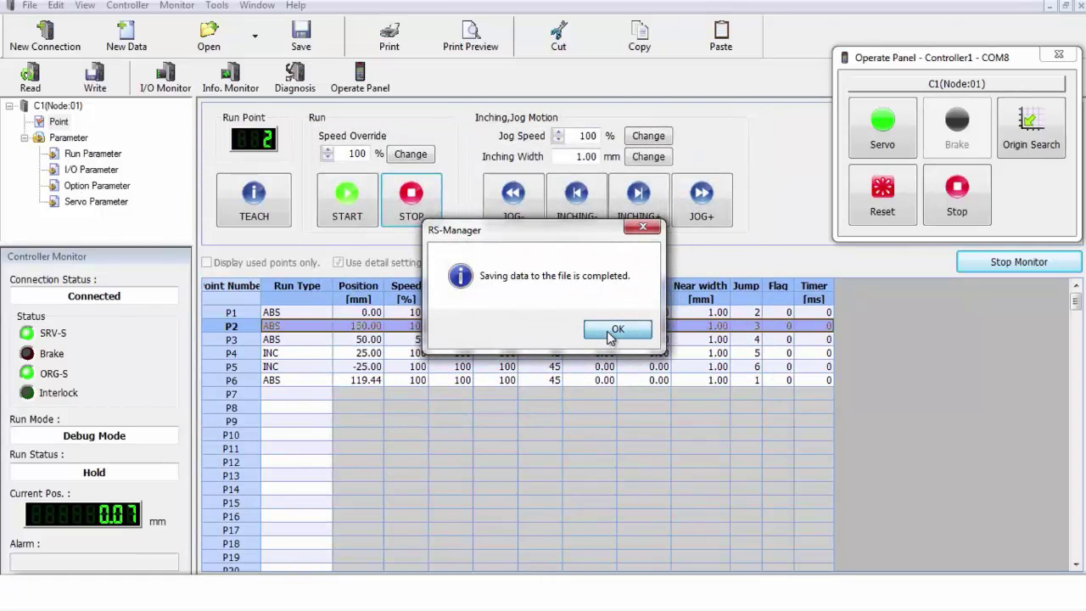
Close the save confirmation and open the data file Controller10.rsd from Documents
{"action": "left_click", "coordinate": [611, 333]}
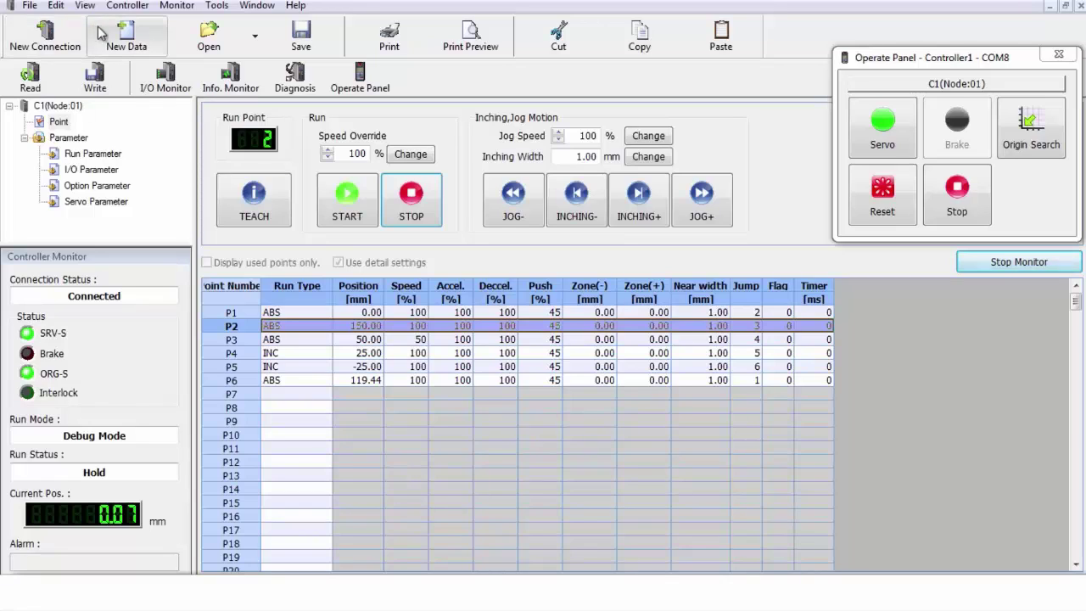
{"action": "left_click", "coordinate": [30, 8]}
{"action": "mouse_move", "coordinate": [60, 44]}
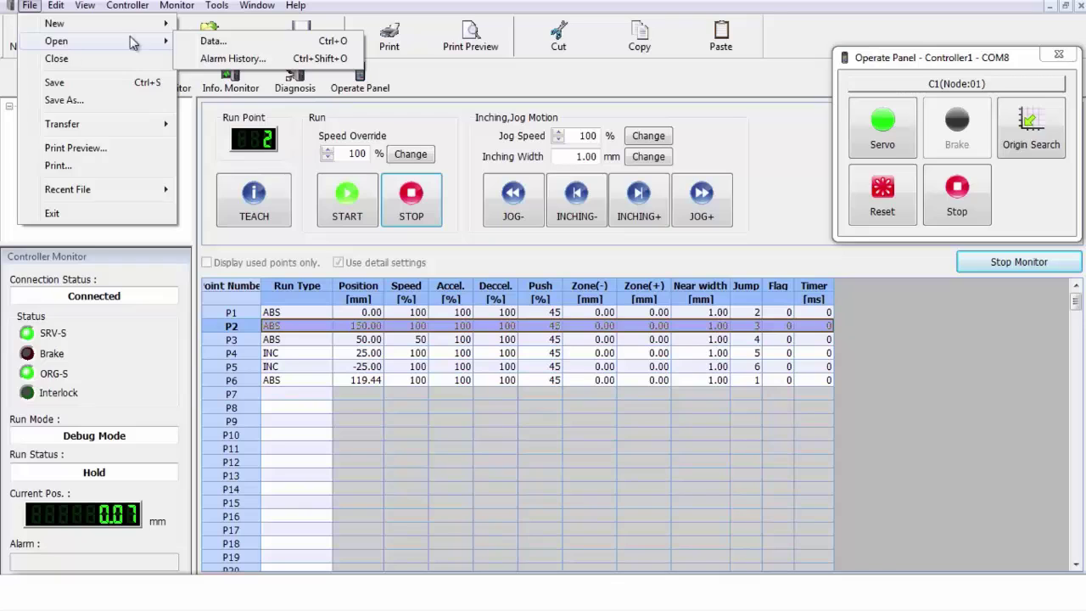
{"action": "left_click", "coordinate": [210, 42]}
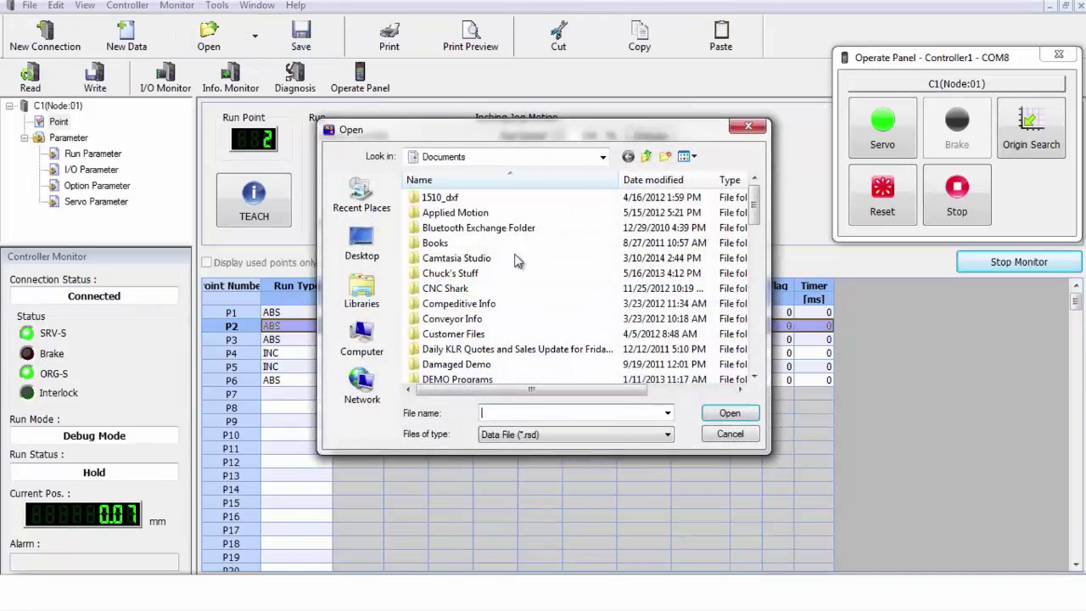
{"action": "left_click_drag", "start_coordinate": [751, 202], "coordinate": [780, 344]}
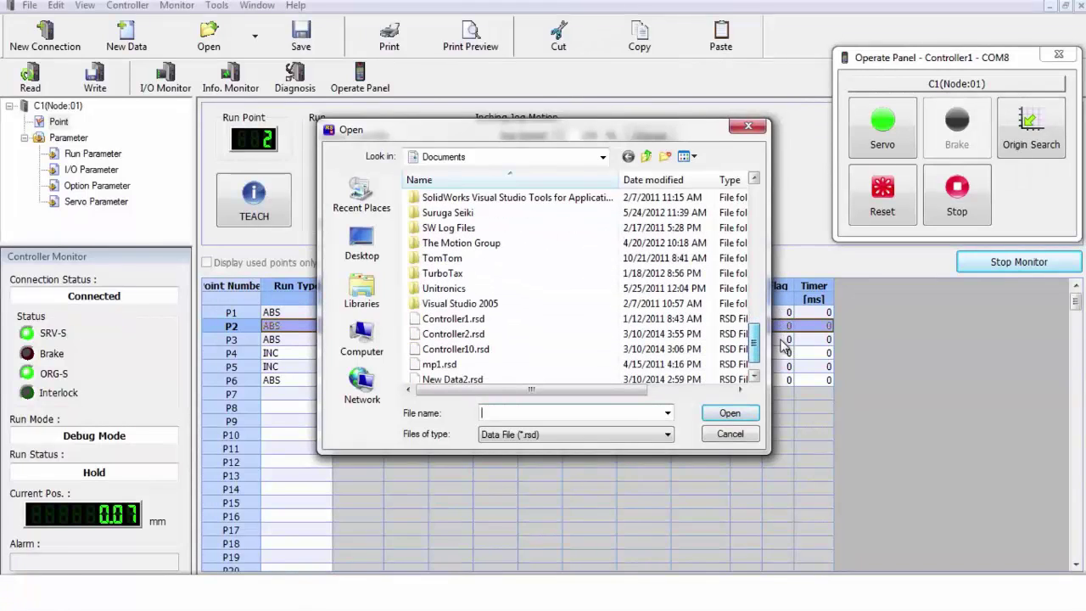
{"action": "left_click", "coordinate": [447, 351]}
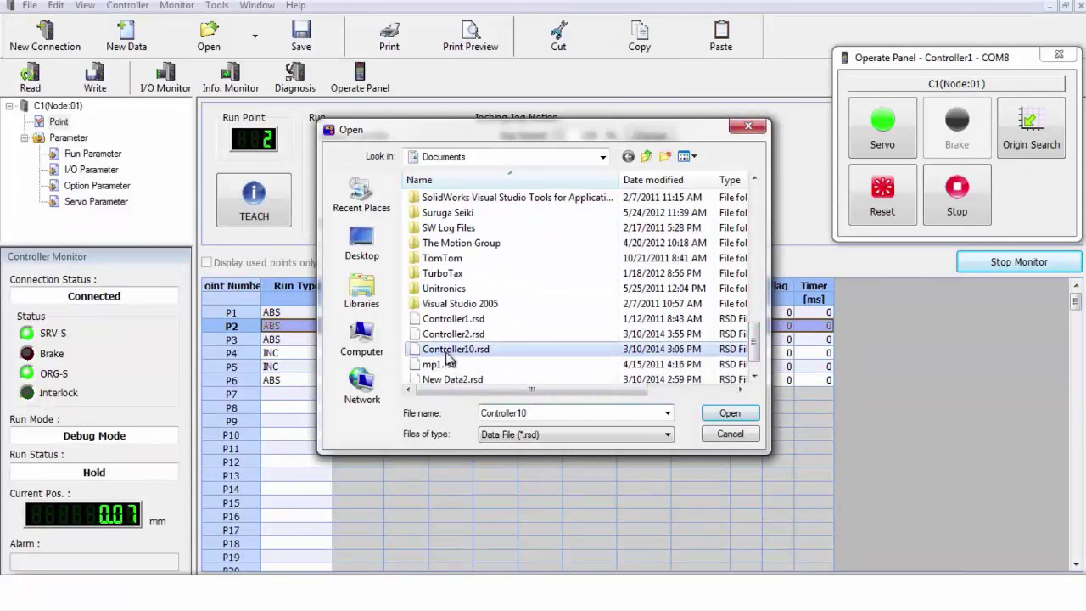
{"action": "left_click", "coordinate": [732, 414]}
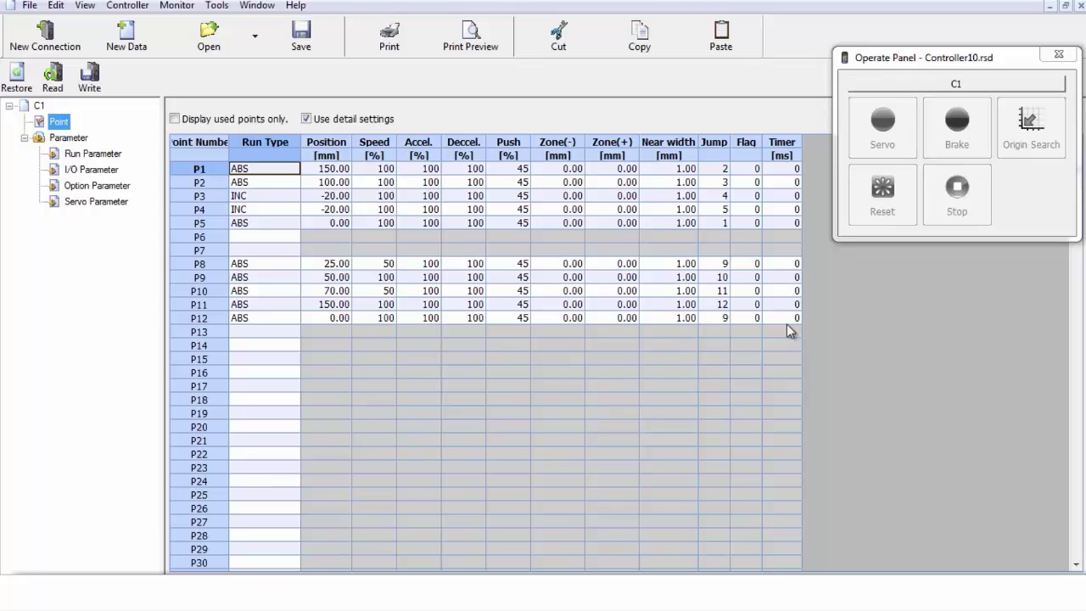
Write the Controller10.rsd data to the controller over the COM8 connection and close the Operate Panel
{"action": "left_click", "coordinate": [89, 77]}
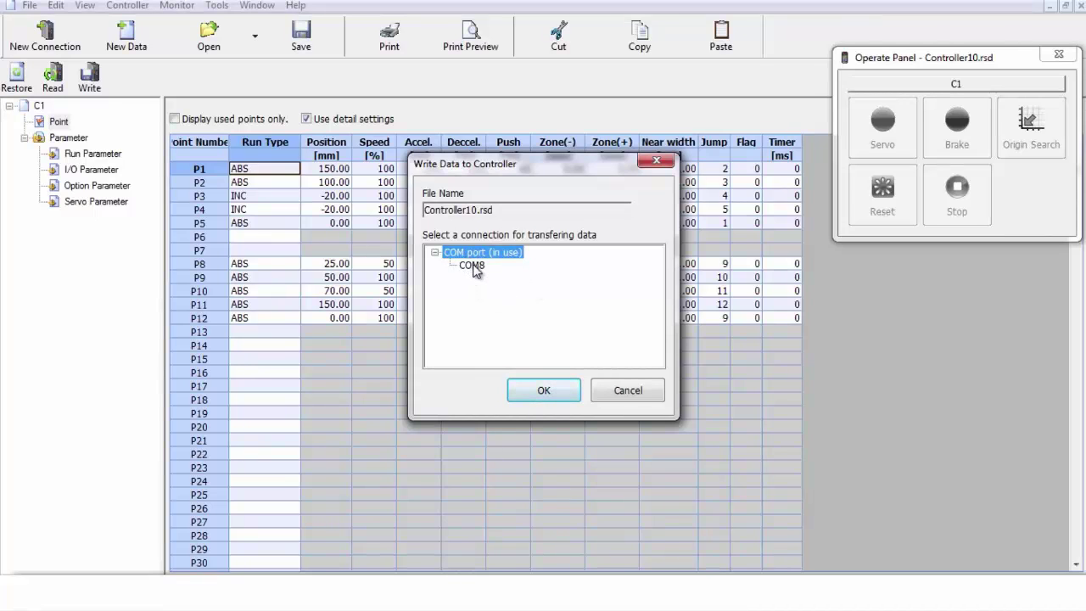
{"action": "left_click", "coordinate": [472, 266]}
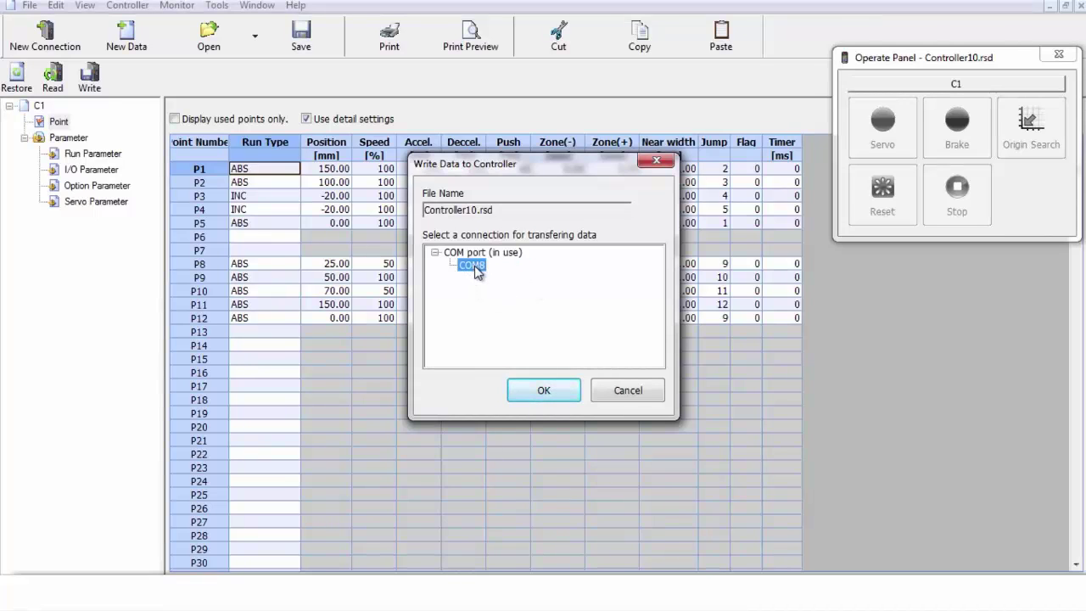
{"action": "left_click", "coordinate": [535, 391]}
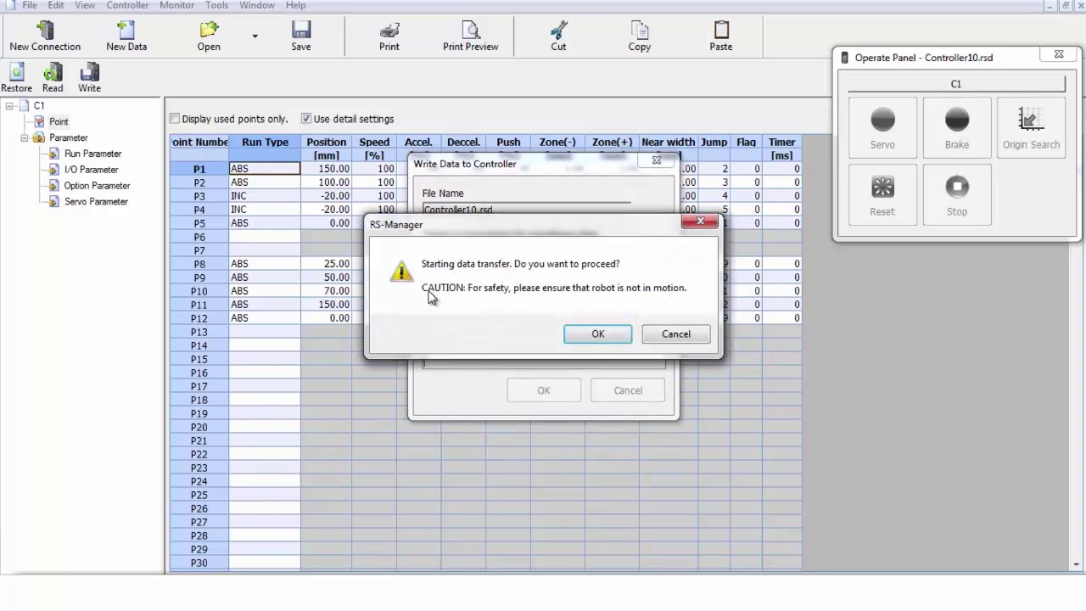
{"action": "left_click", "coordinate": [603, 335]}
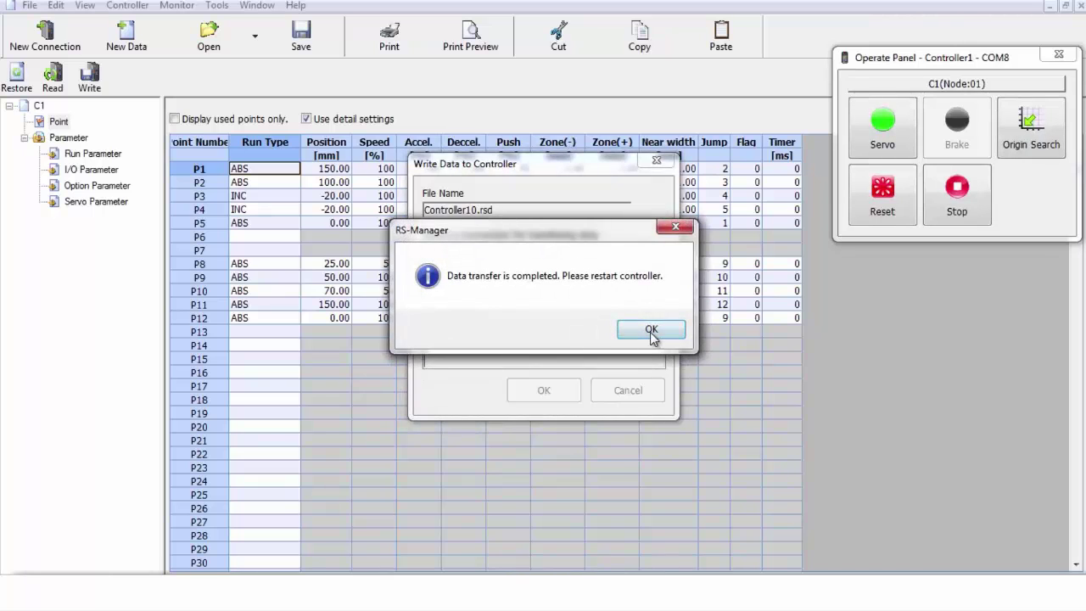
{"action": "left_click", "coordinate": [649, 330]}
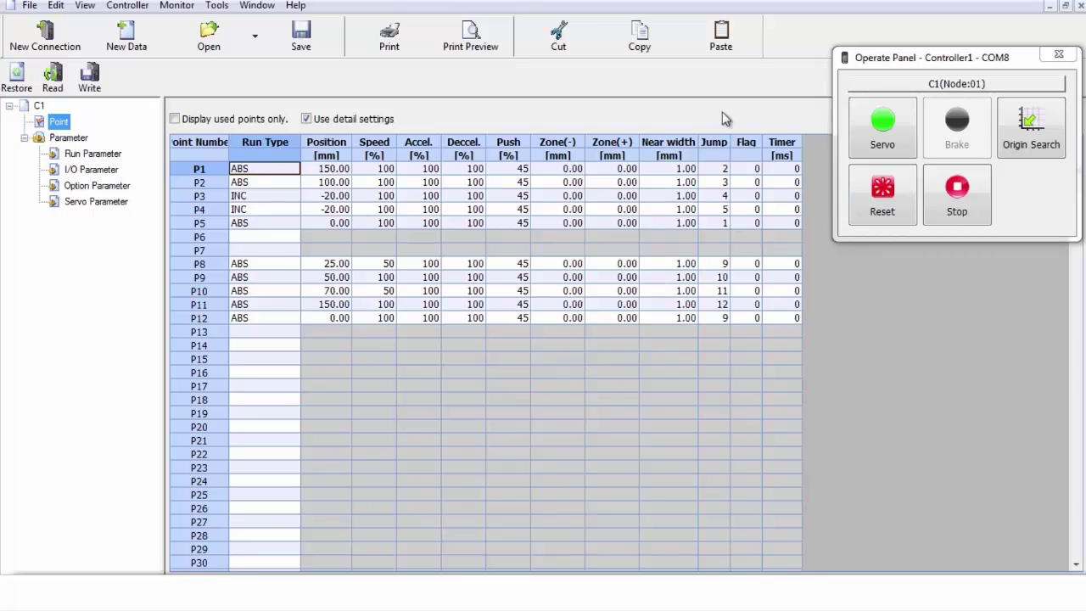
{"action": "left_click", "coordinate": [1055, 56]}
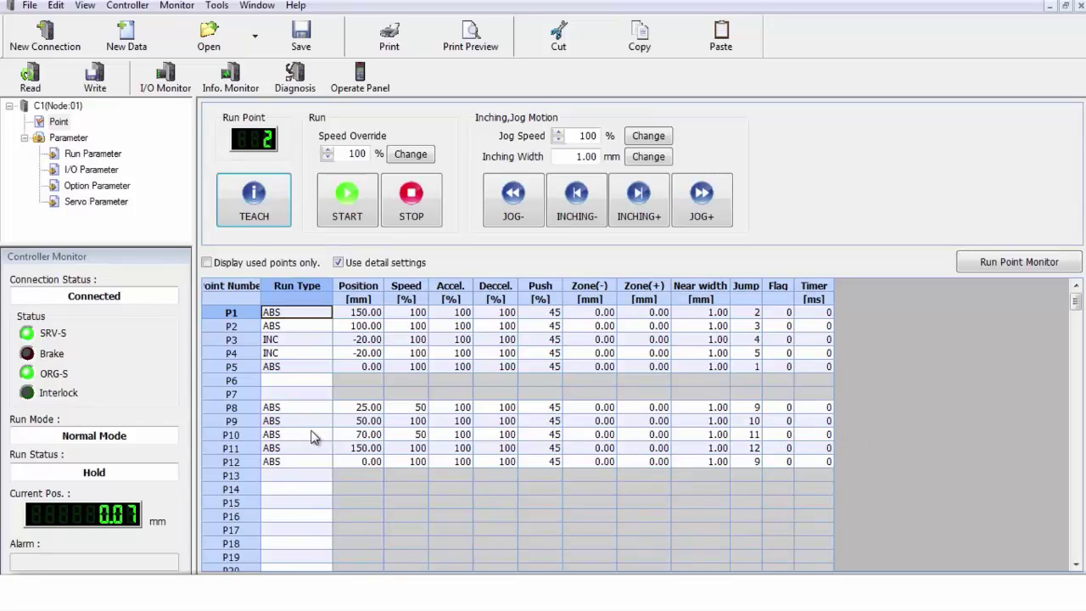
Run the transferred sequence from point P8, turning the run point monitor on to follow the motion and off again
{"action": "left_click", "coordinate": [231, 408]}
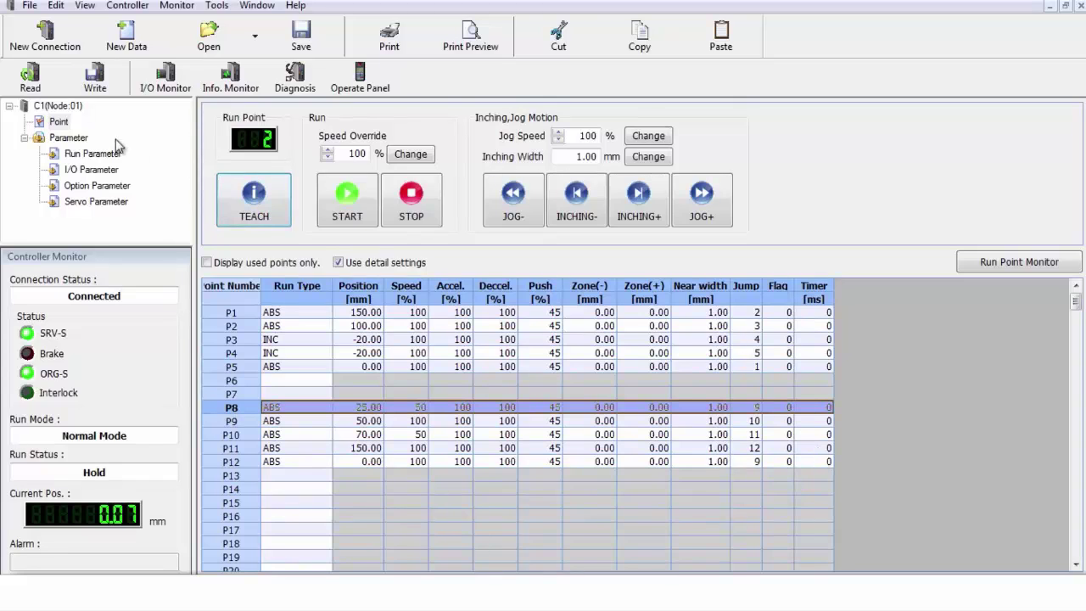
{"action": "left_click", "coordinate": [333, 212]}
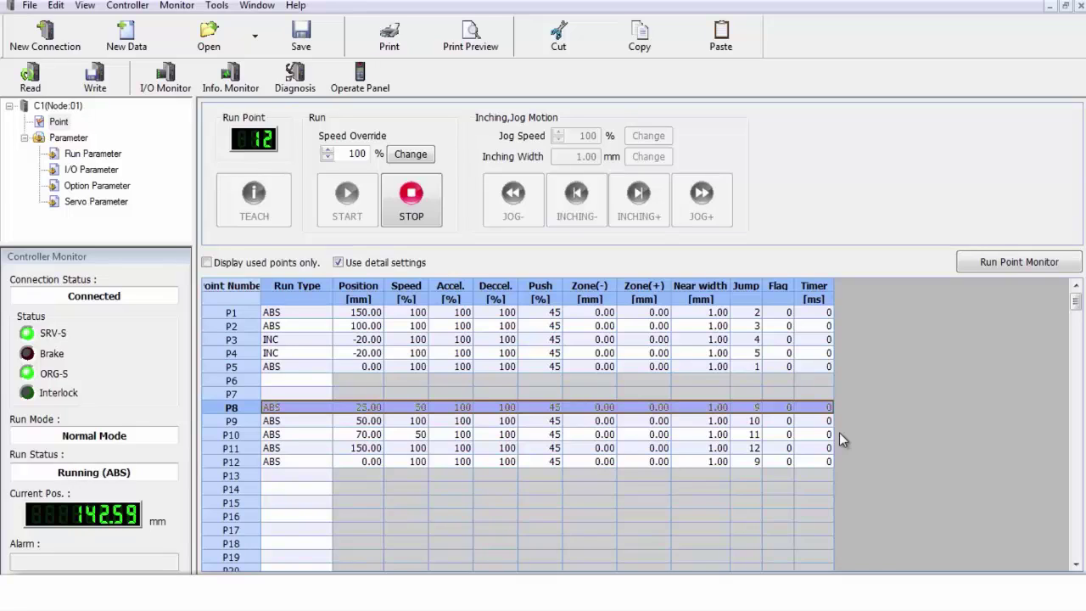
{"action": "left_click", "coordinate": [965, 262]}
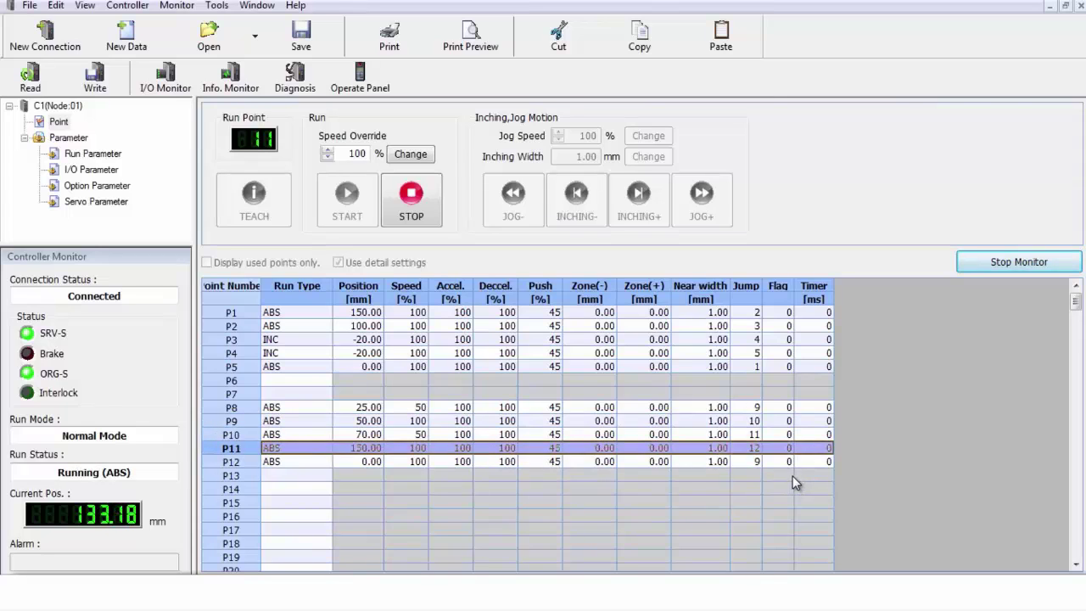
{"action": "left_click", "coordinate": [1015, 262]}
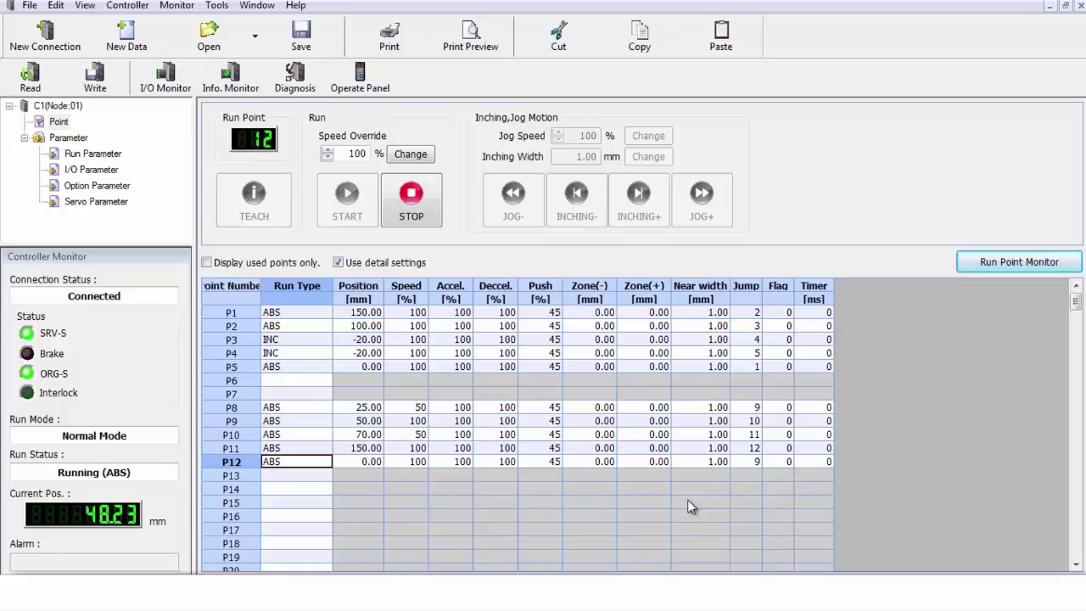